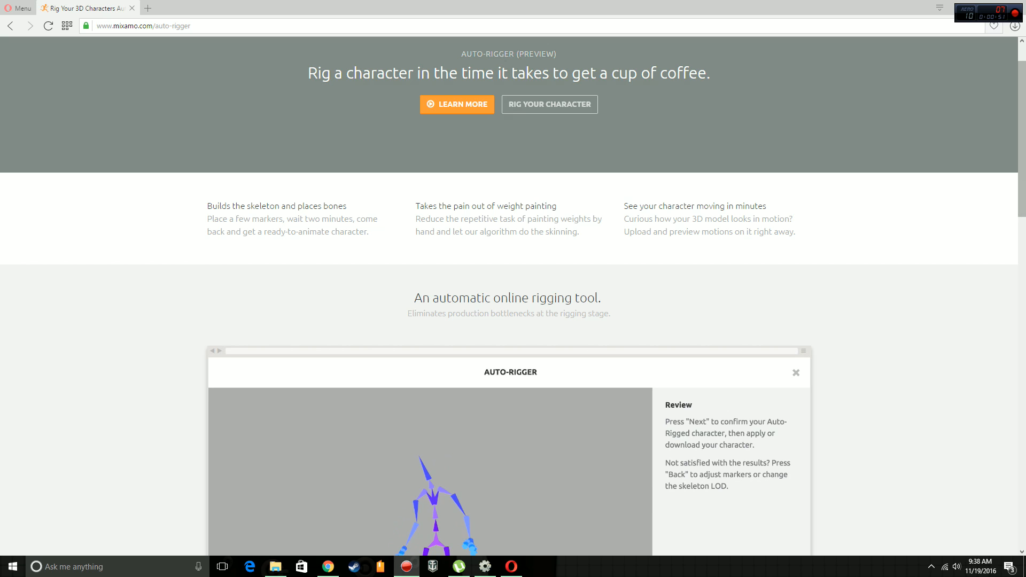
# Start rigging a custom character in the auto-rigger and open the character upload dialog.
pyautogui.click(549, 104)
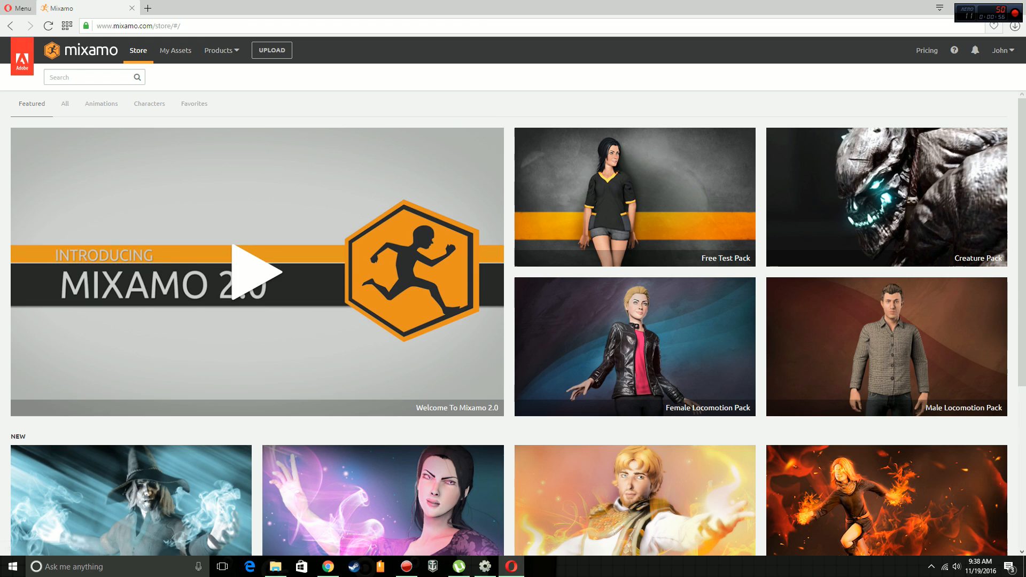
pyautogui.moveTo(221, 51)
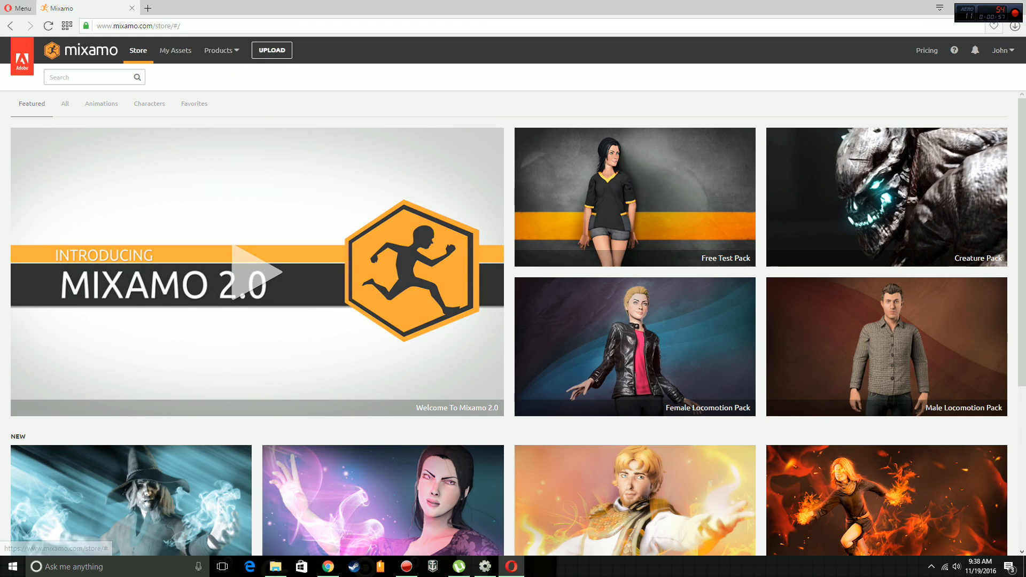
pyautogui.click(272, 51)
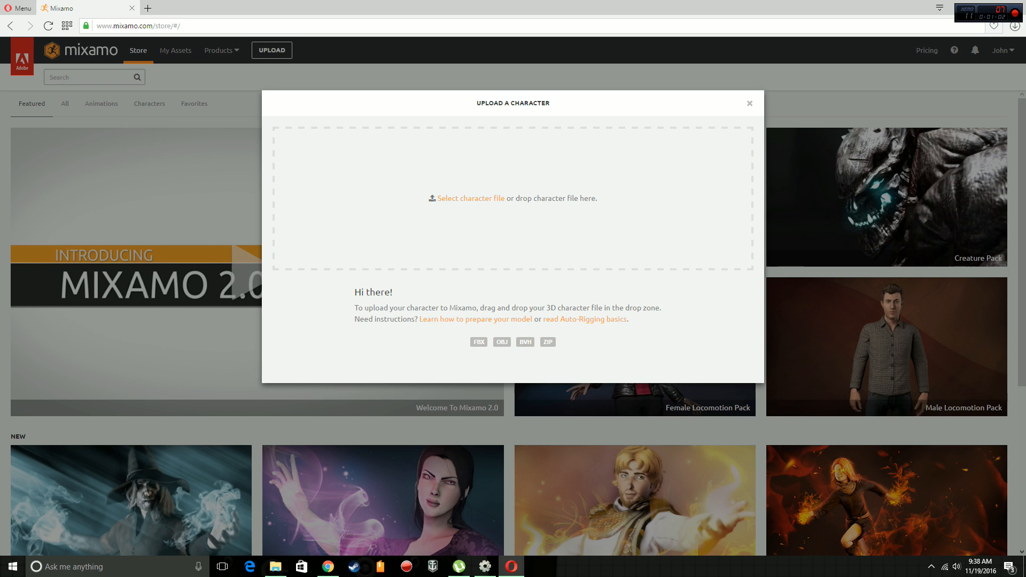
pyautogui.moveTo(1025, 123); pyautogui.dragTo(582, 203)
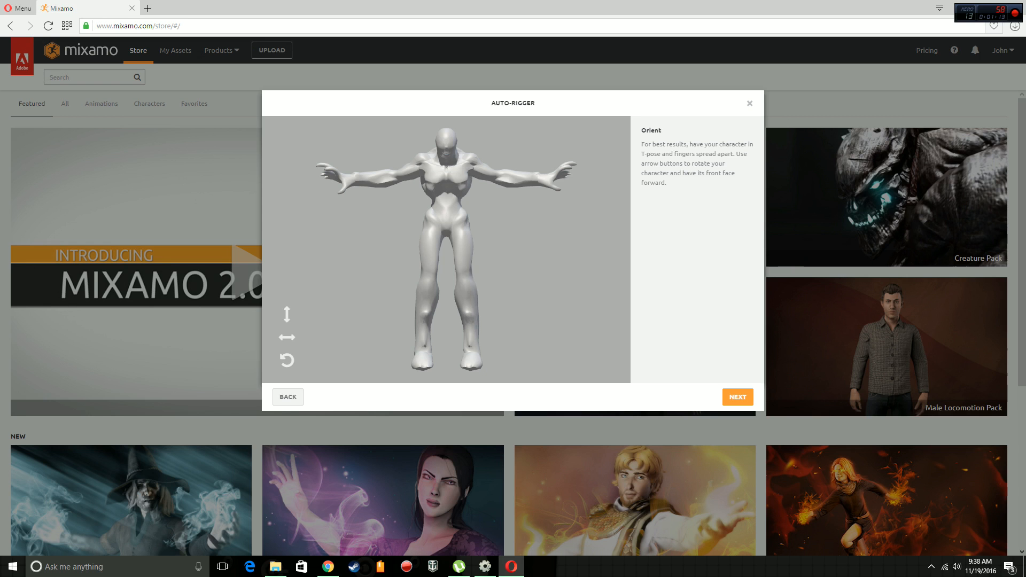
pyautogui.click(737, 396)
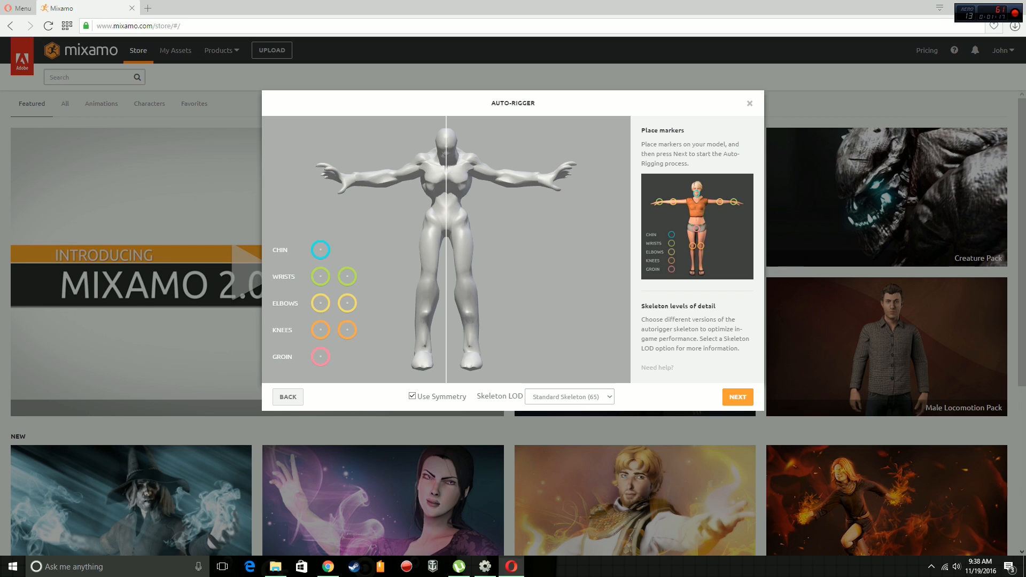
pyautogui.hotkey('alt', 'Tab')
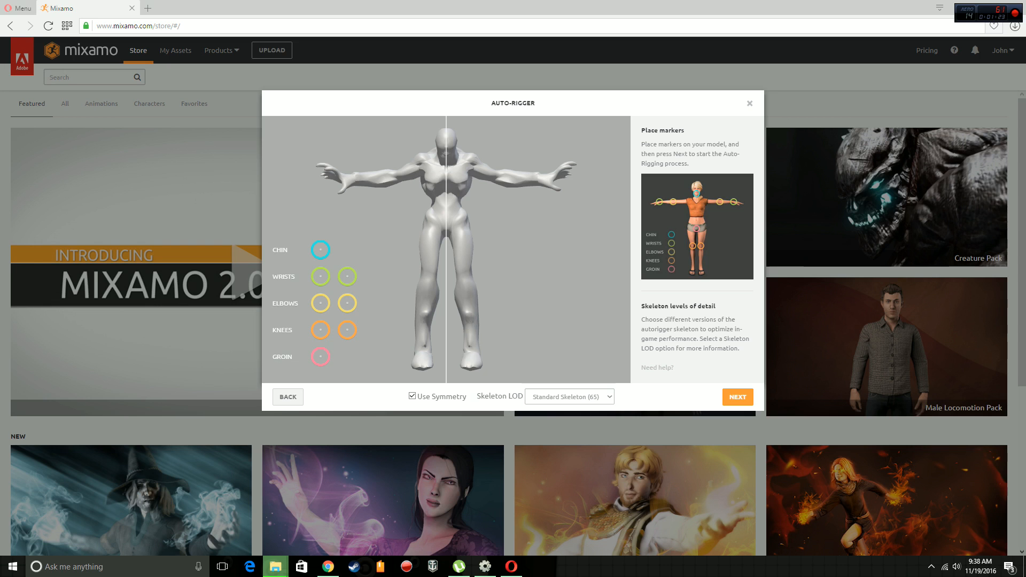
pyautogui.hotkey('alt', 'Tab')
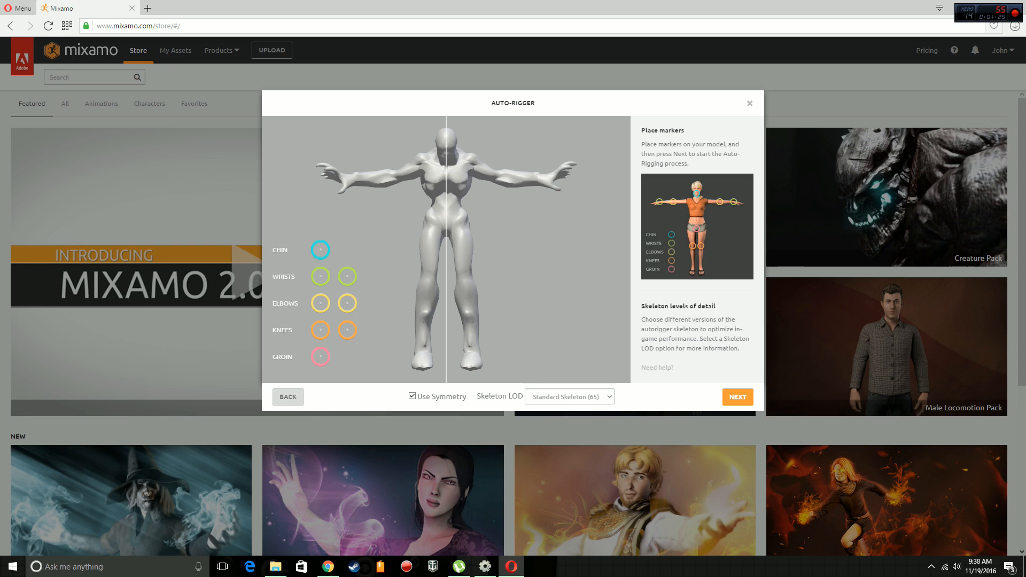
pyautogui.click(287, 396)
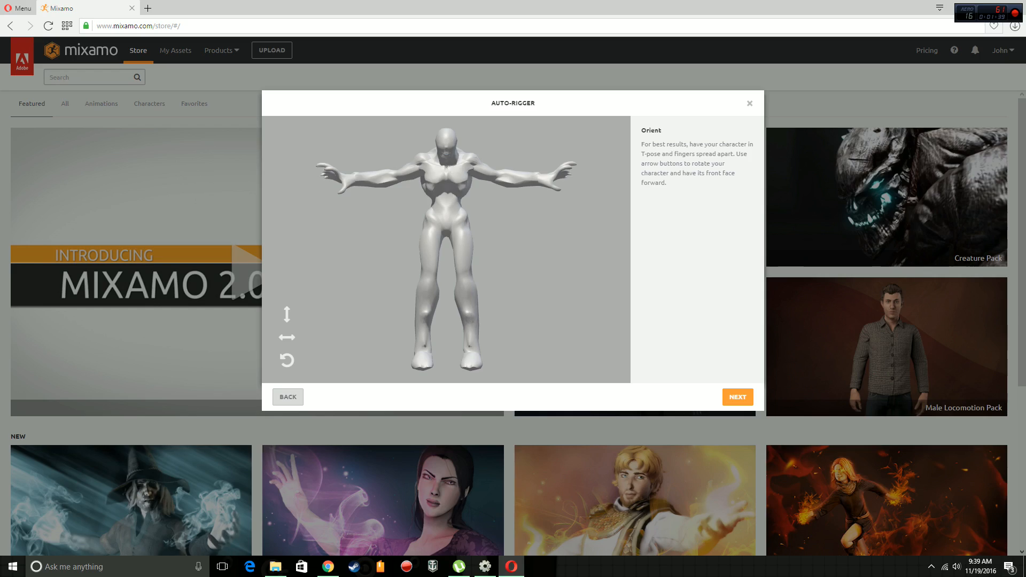
# Switch to the ESD-USB (F:) folder in File Explorer, check the imp files and delete w_machinegun.zip.
pyautogui.moveTo(1, 140); pyautogui.dragTo(463, 120)
pyautogui.doubleClick(463, 120)
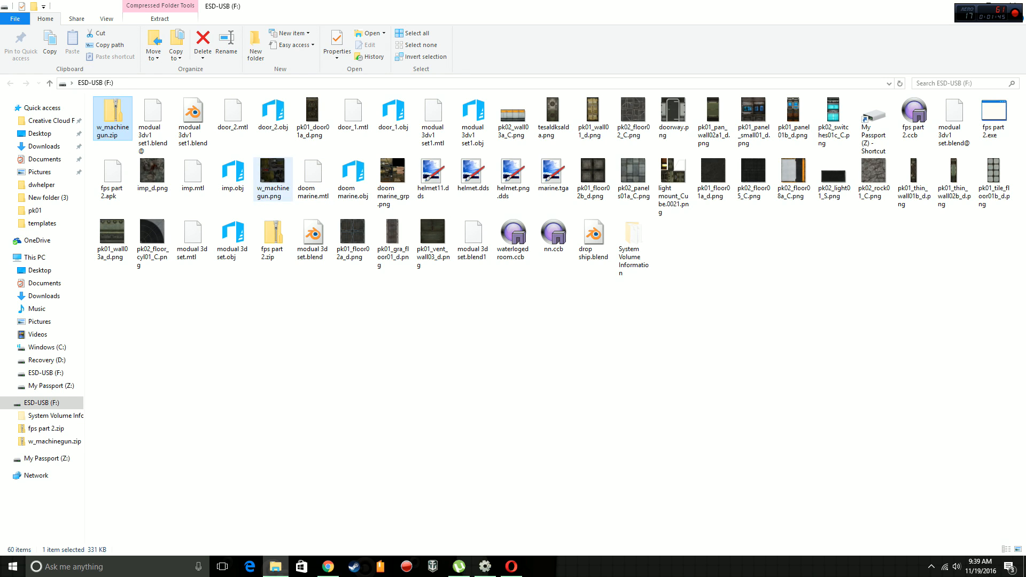
pyautogui.click(233, 174)
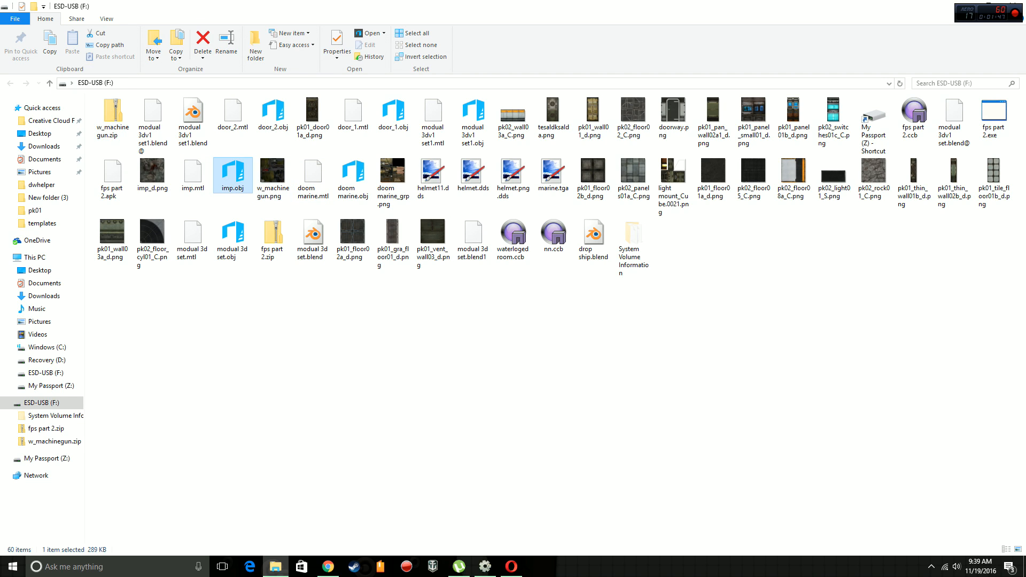
pyautogui.click(192, 174)
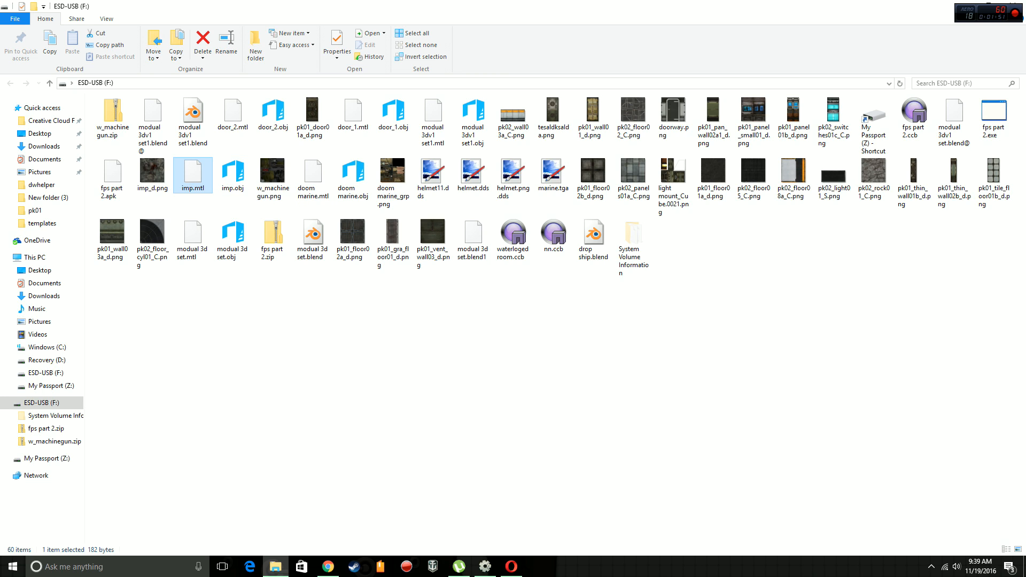
pyautogui.click(273, 179)
pyautogui.click(153, 175)
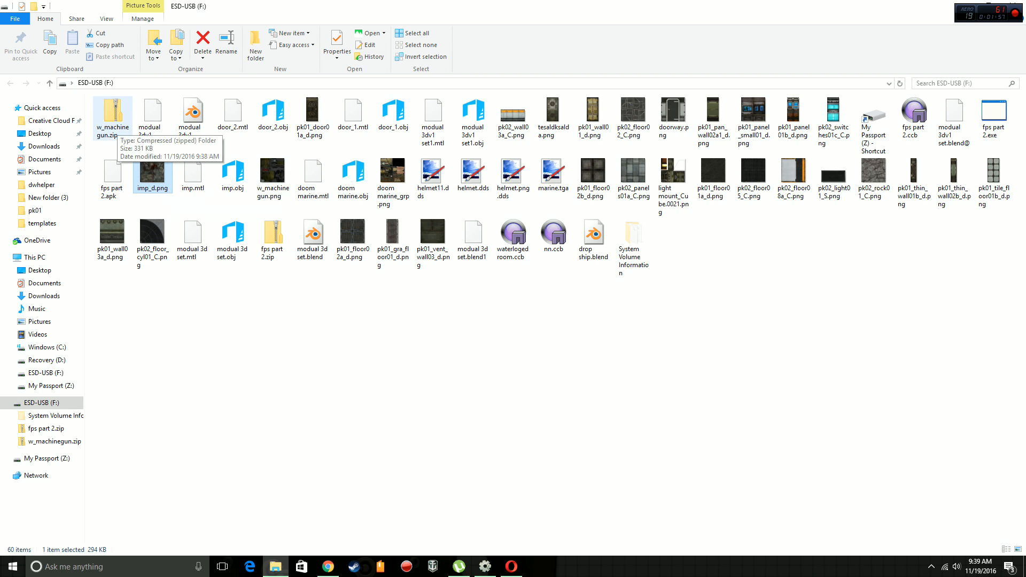
pyautogui.click(115, 124)
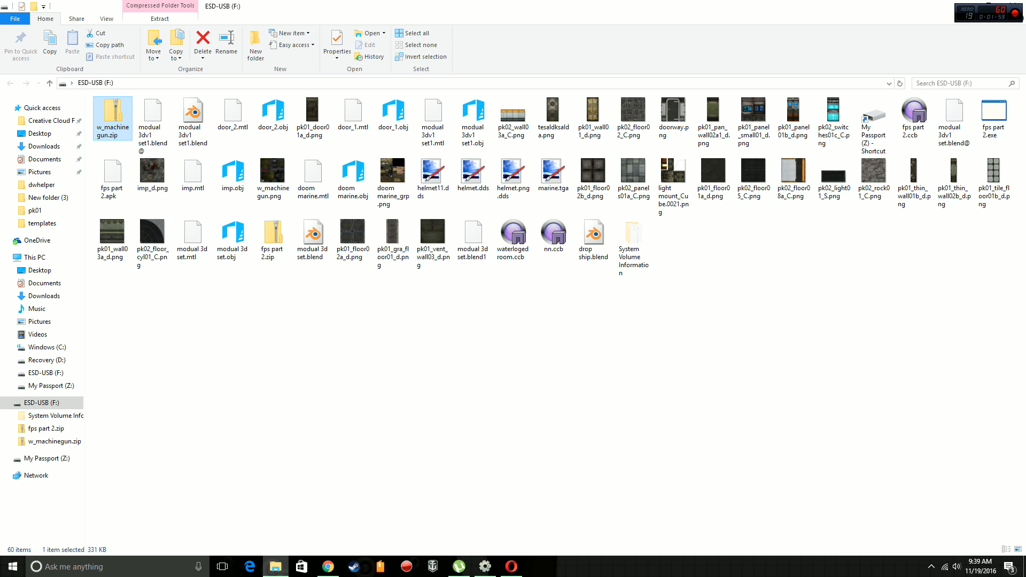
pyautogui.press('Delete')
pyautogui.press('Return')
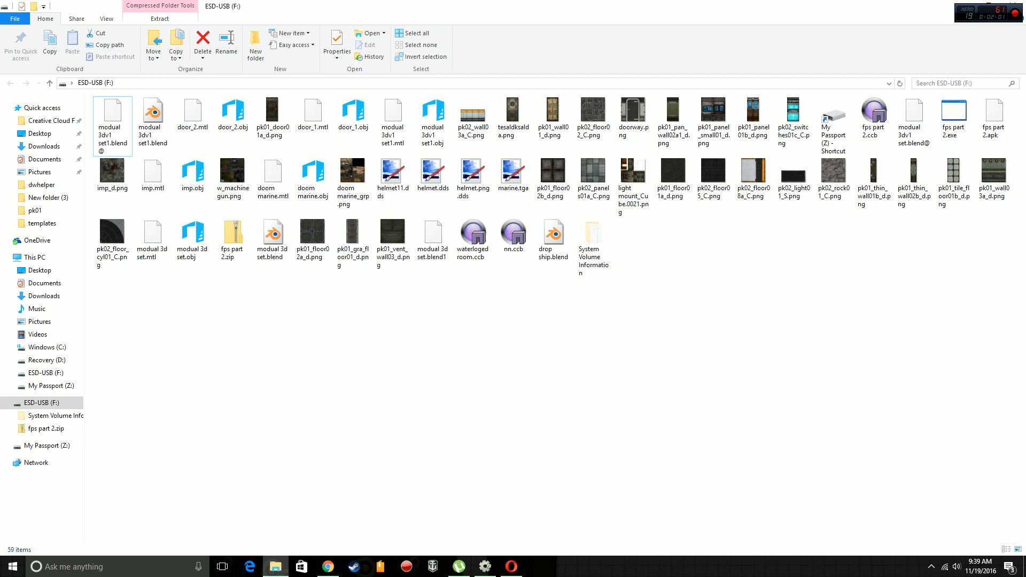
# Compress imp_d.png, imp.mtl and imp.obj together into a zip archive named imp.zip.
pyautogui.moveTo(101, 196); pyautogui.dragTo(199, 175)
pyautogui.rightClick(197, 175)
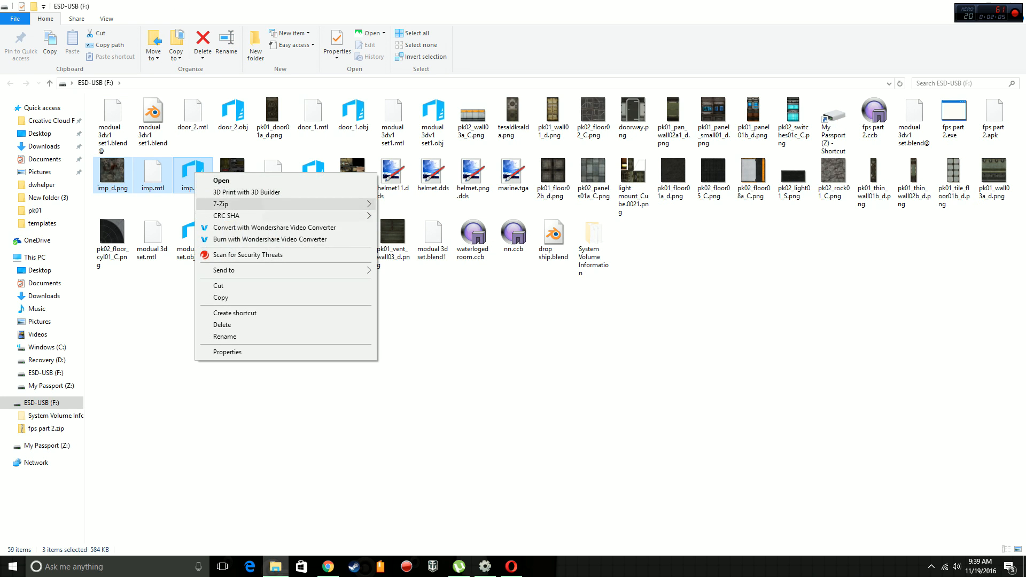
pyautogui.moveTo(224, 269)
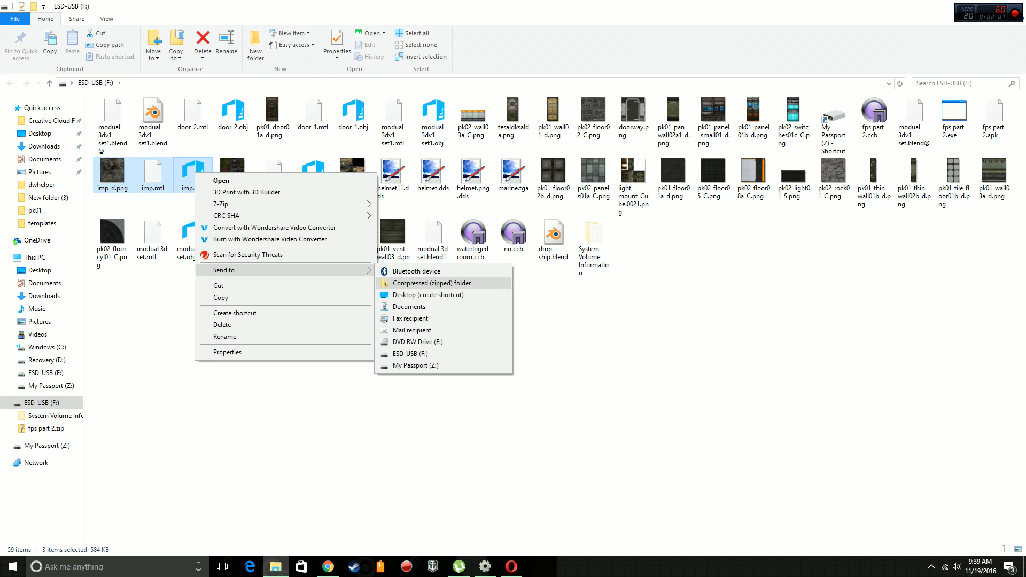
pyautogui.click(432, 283)
pyautogui.press('Return')
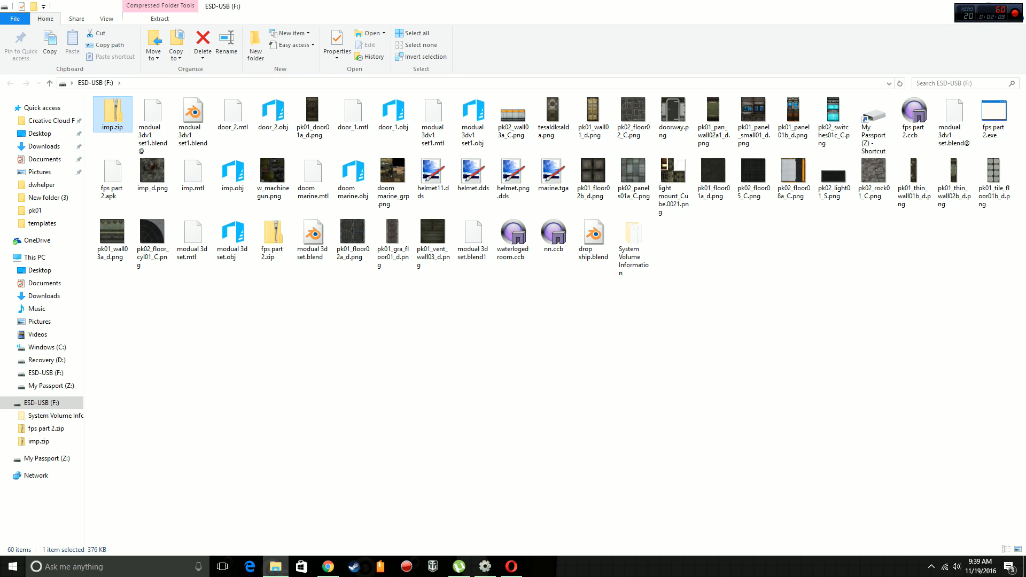
# Return to Mixamo's upload stage, upload imp.zip as the character and accept its orientation.
pyautogui.moveTo(374, 6); pyautogui.dragTo(1025, 109)
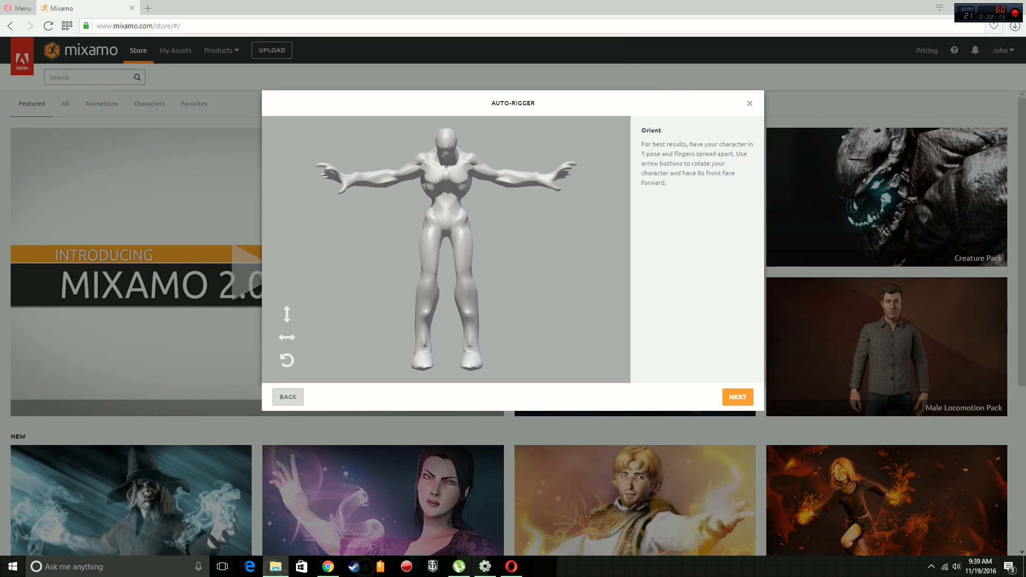
pyautogui.click(288, 396)
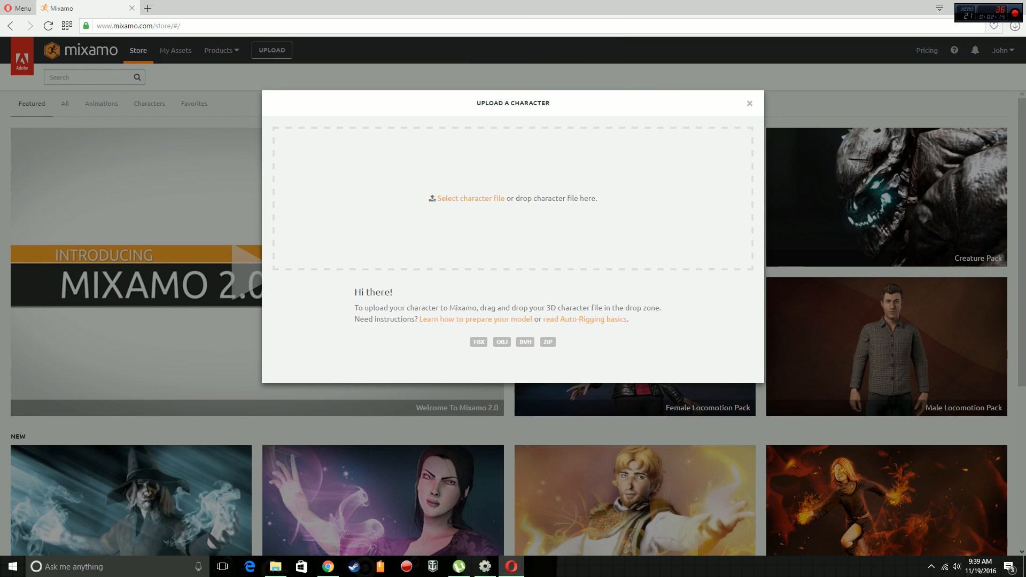
pyautogui.moveTo(1023, 139); pyautogui.dragTo(519, 196)
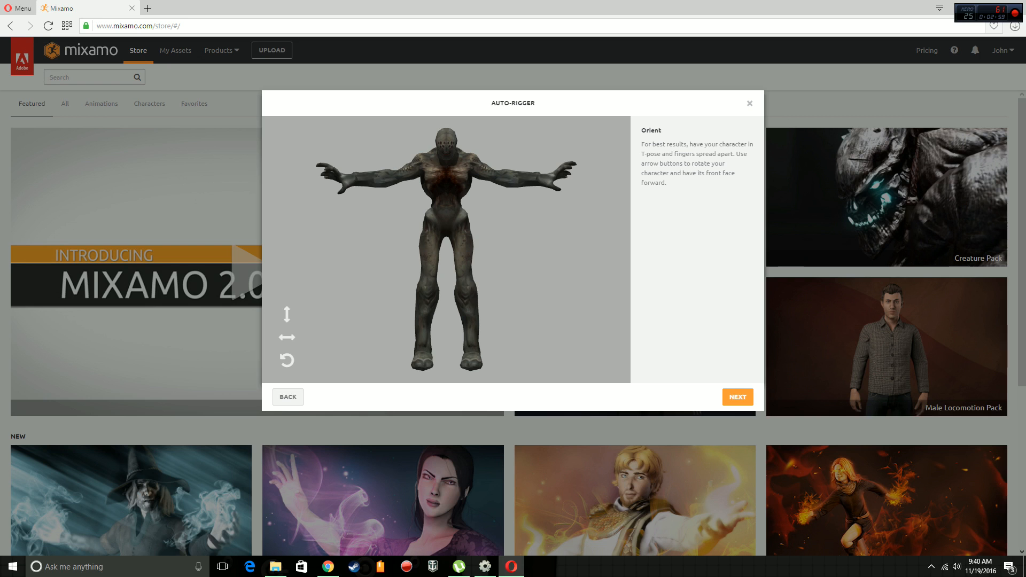
pyautogui.click(737, 396)
# Place the chin, wrist, elbow, knee and groin markers on the matching body parts of the imp with symmetry enabled.
pyautogui.moveTo(320, 249); pyautogui.dragTo(446, 157)
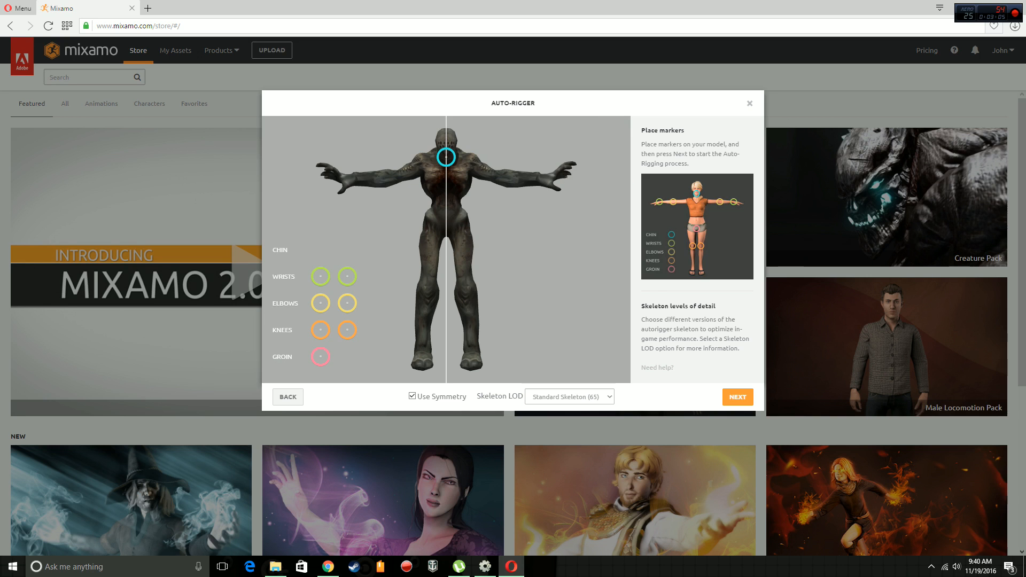
pyautogui.moveTo(347, 276); pyautogui.dragTo(535, 179)
pyautogui.moveTo(347, 303); pyautogui.dragTo(505, 168)
pyautogui.moveTo(387, 168); pyautogui.dragTo(387, 179)
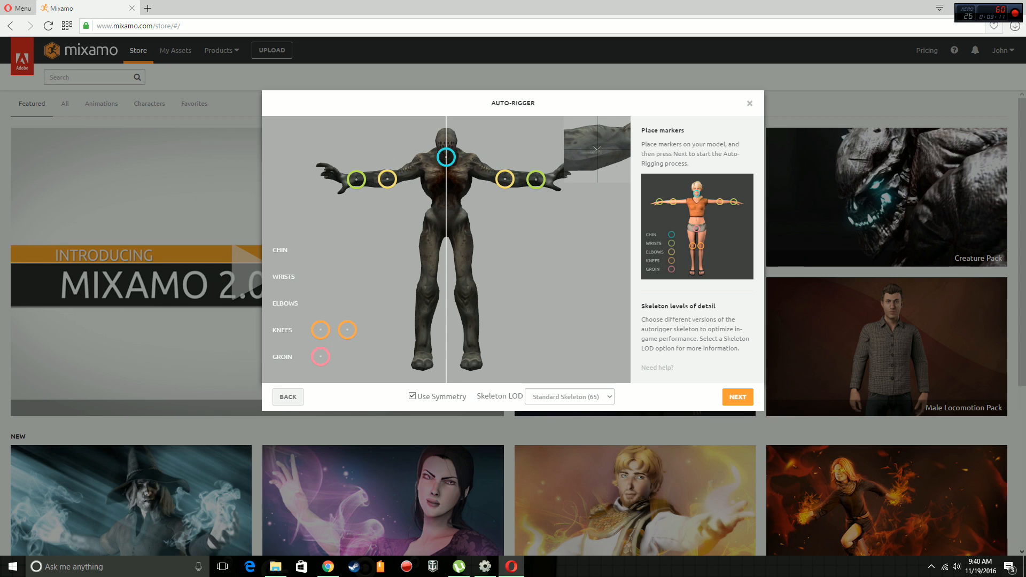
pyautogui.moveTo(347, 329); pyautogui.dragTo(356, 318)
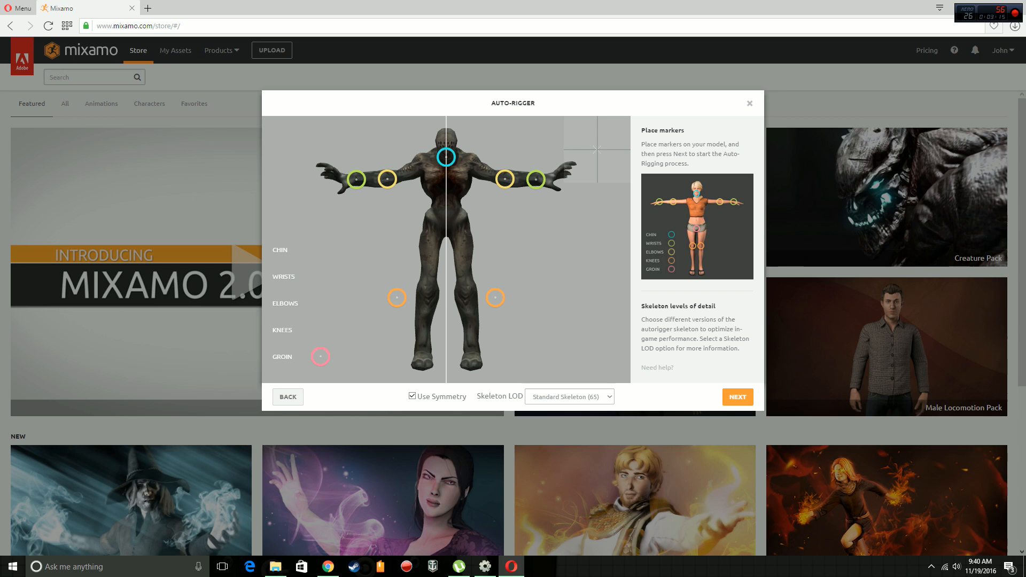
pyautogui.moveTo(396, 297); pyautogui.dragTo(426, 292)
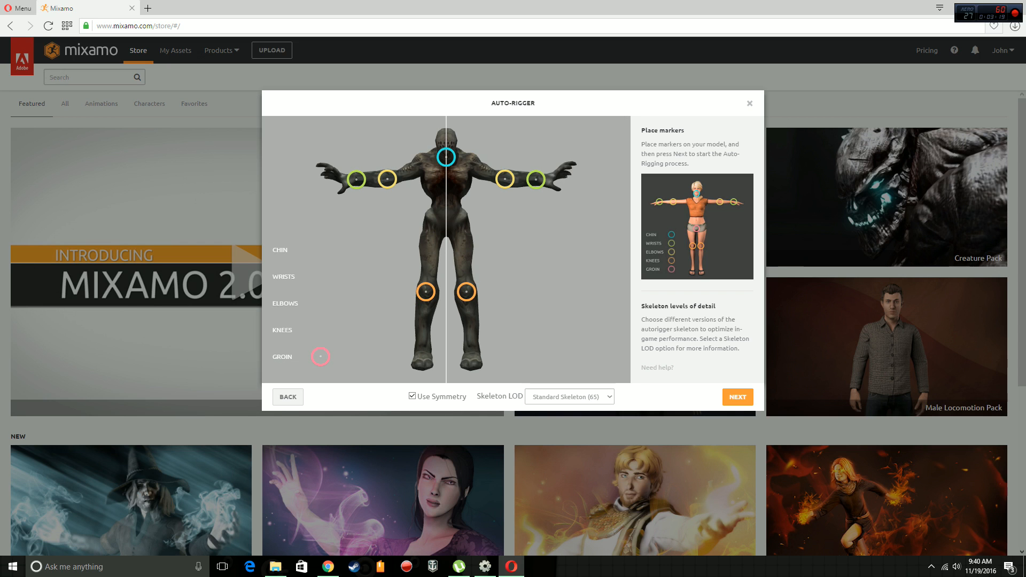
pyautogui.moveTo(321, 357)
pyautogui.mouseDown()
pyautogui.moveTo(422, 240)
pyautogui.moveTo(446, 234)
pyautogui.mouseUp()
# Set the skeleton level of detail to 2 Chain Fingers (41) and run the auto-rigging.
pyautogui.click(561, 417)
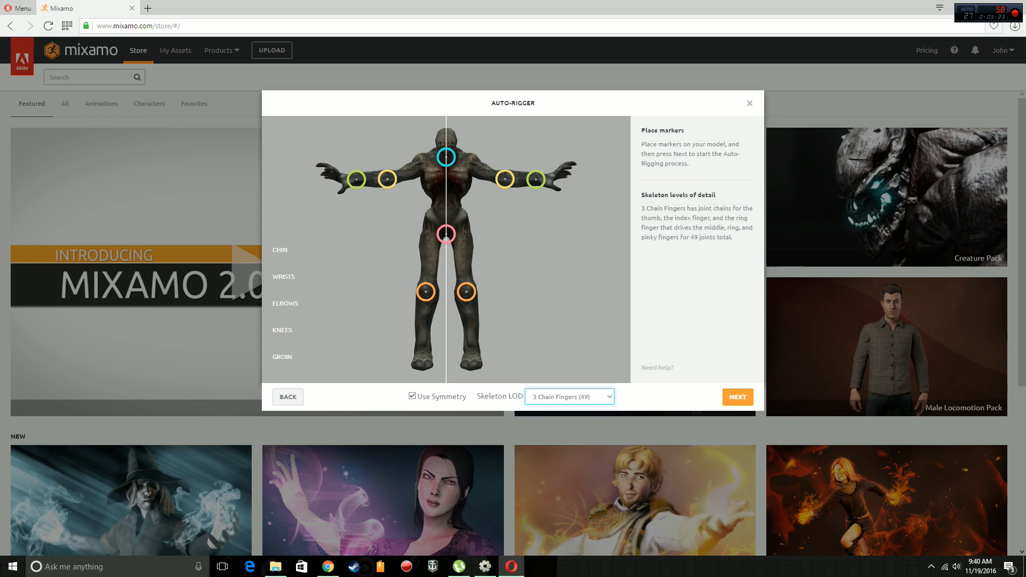
pyautogui.click(569, 396)
pyautogui.click(562, 417)
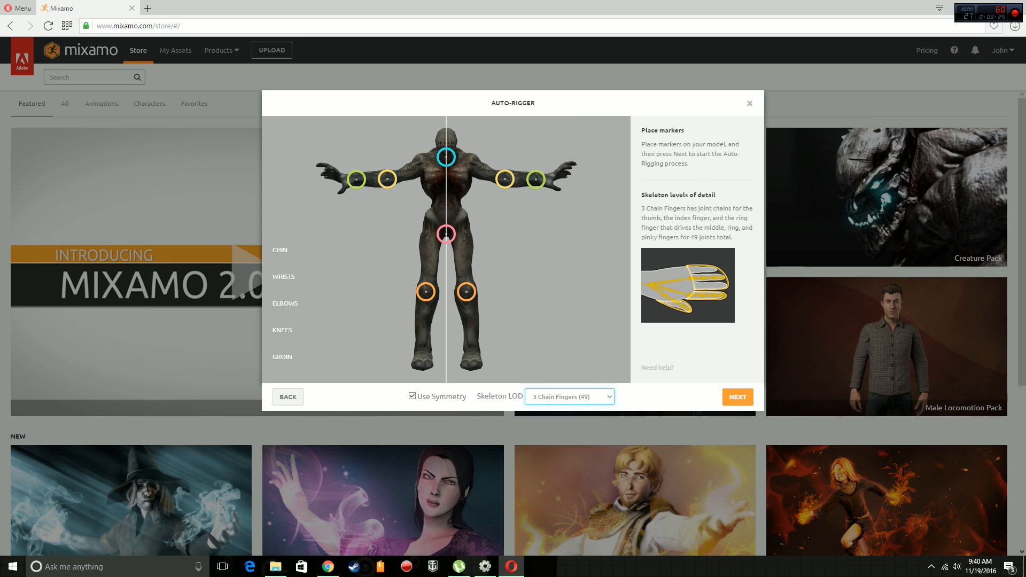
pyautogui.click(569, 397)
pyautogui.click(569, 396)
pyautogui.click(569, 396)
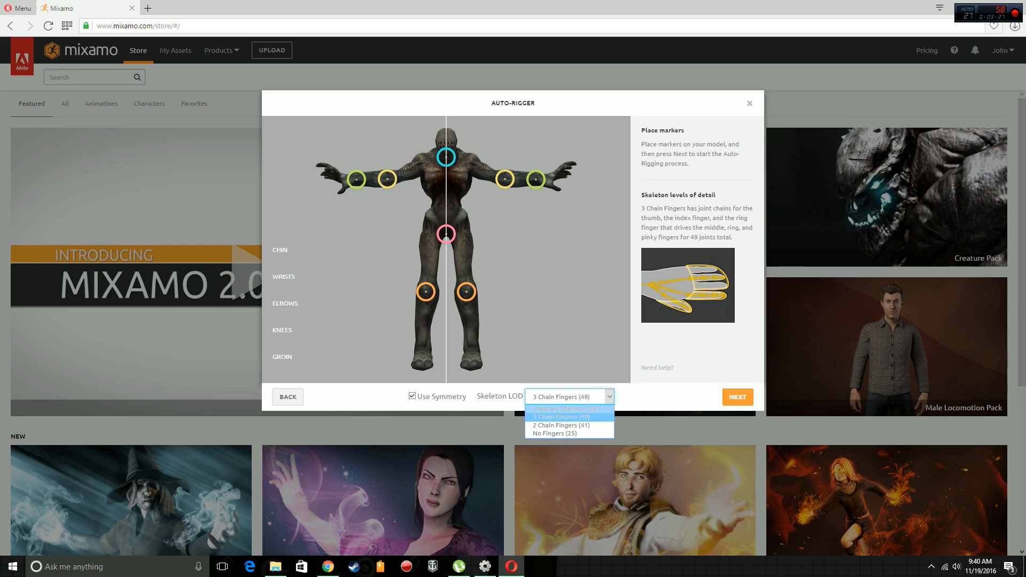
pyautogui.click(561, 426)
pyautogui.click(738, 397)
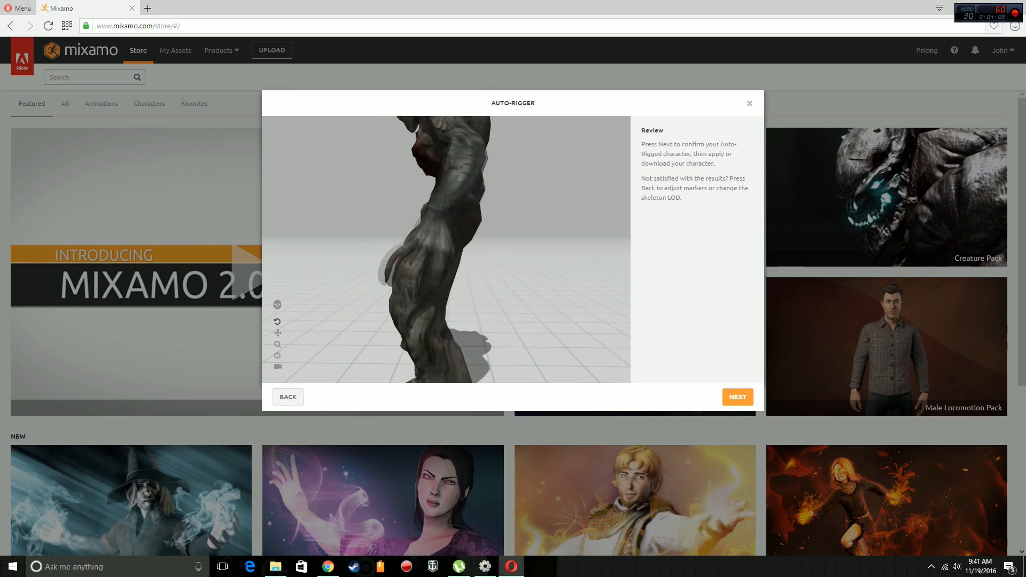
# Approve the auto-rigged imp character and open it for applying animations.
pyautogui.click(737, 397)
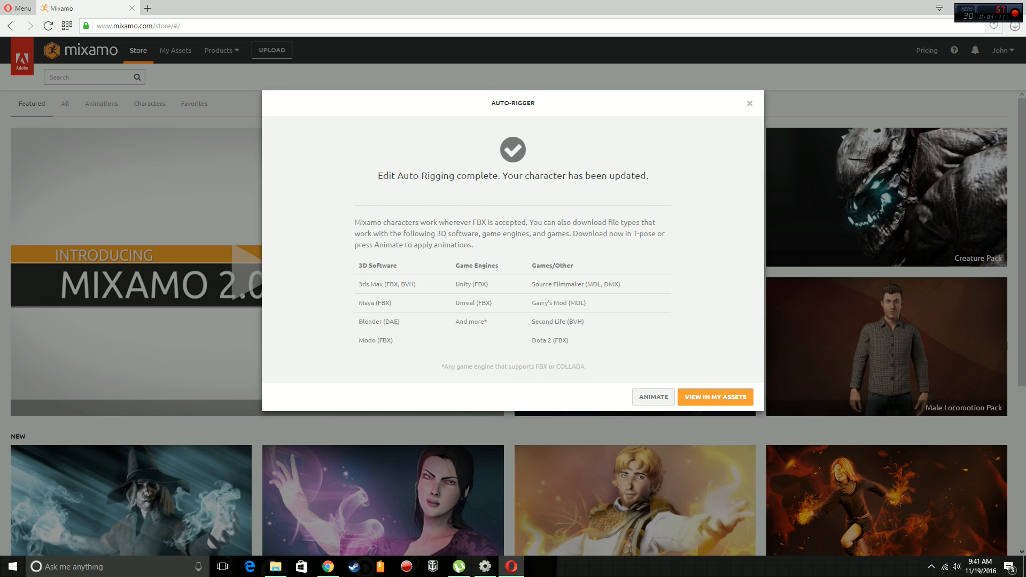
pyautogui.click(653, 397)
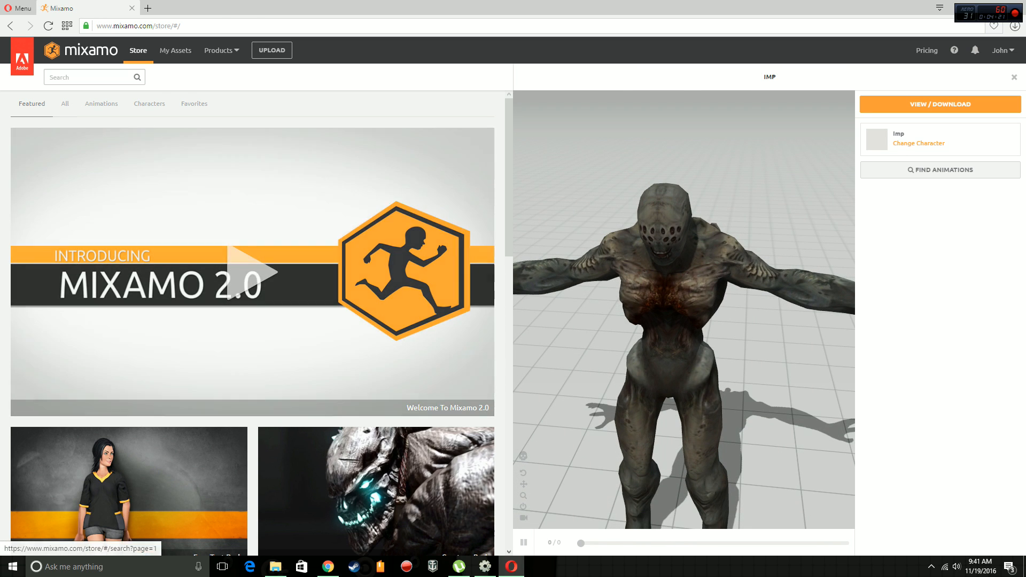
# Search the store's animations for "walk".
pyautogui.click(102, 104)
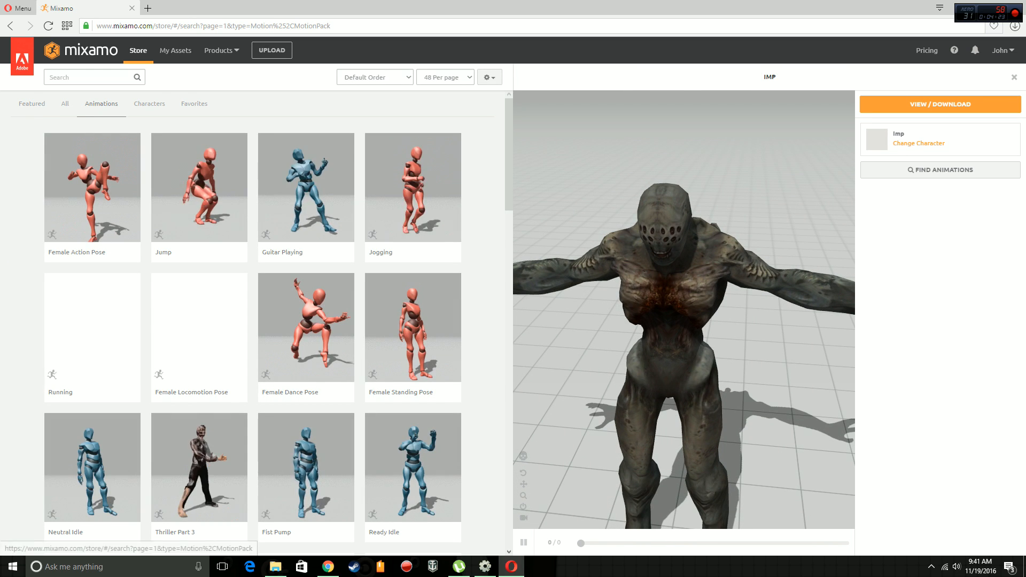
pyautogui.click(90, 77)
pyautogui.write('wal')
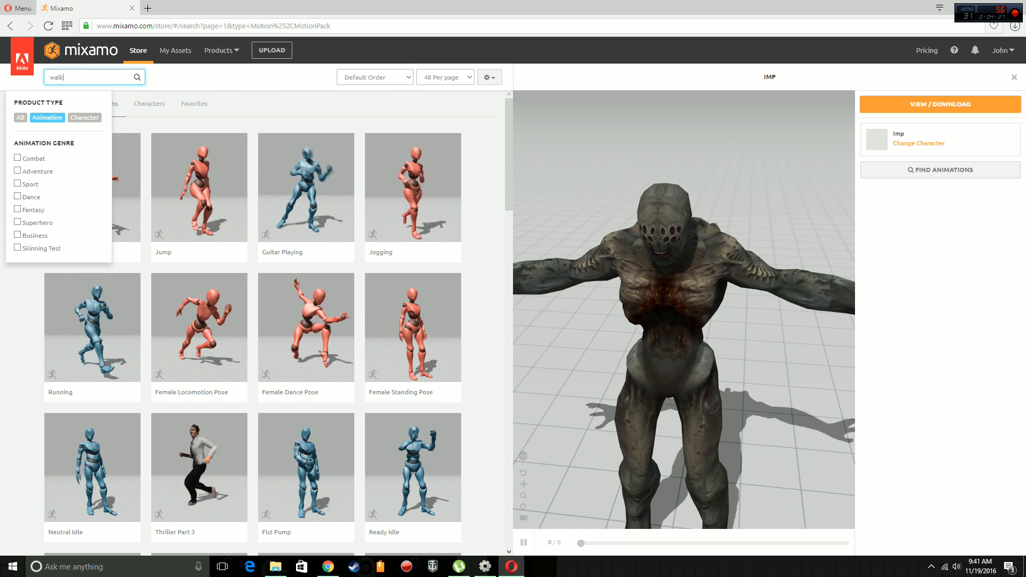
pyautogui.write('k')
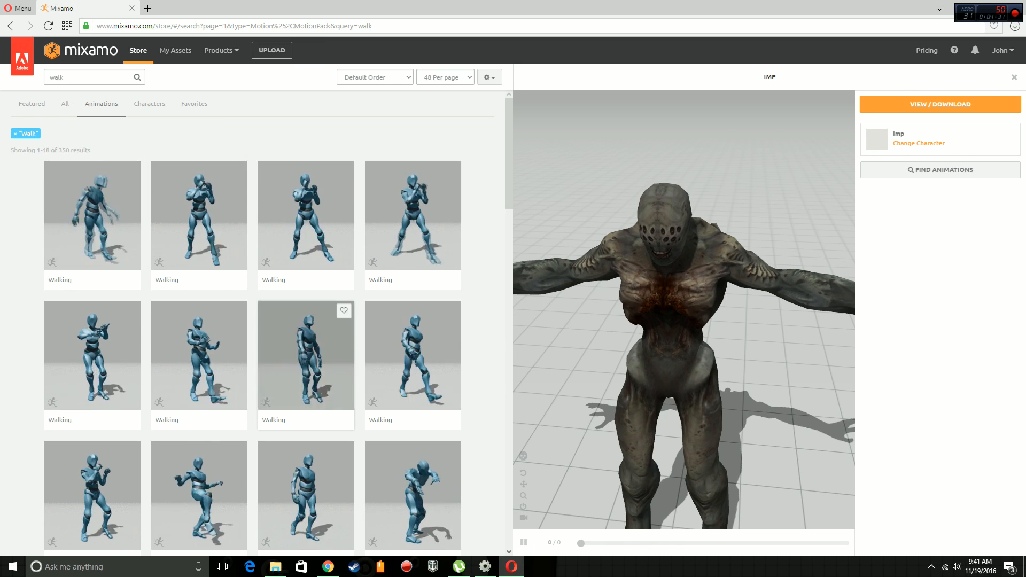
# Apply the Zombie Walk animation to the imp and make it play in place.
pyautogui.scroll(-1, 307, 342)
pyautogui.scroll(-8, 307, 342)
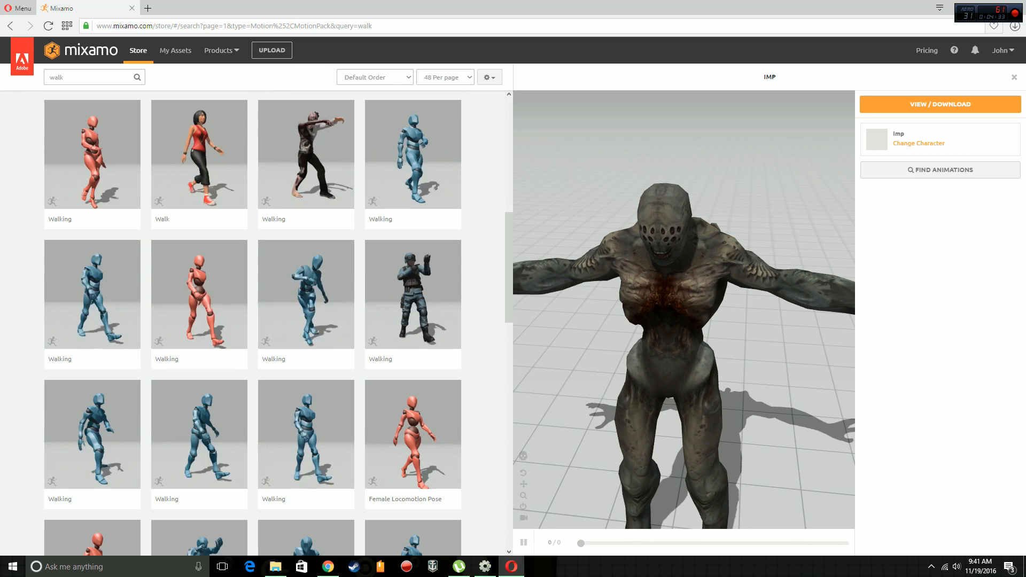
pyautogui.scroll(-9, 307, 278)
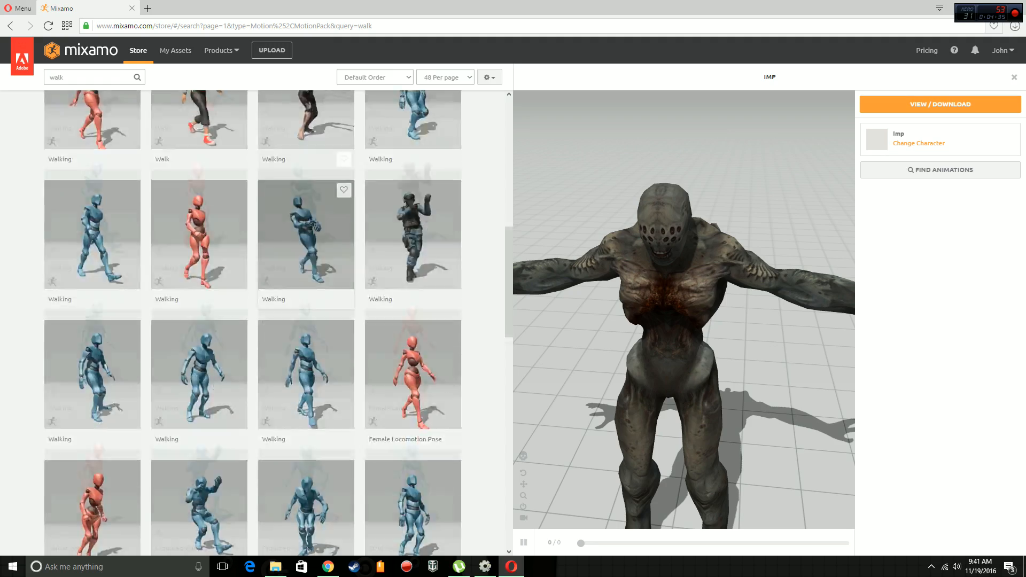
pyautogui.click(305, 235)
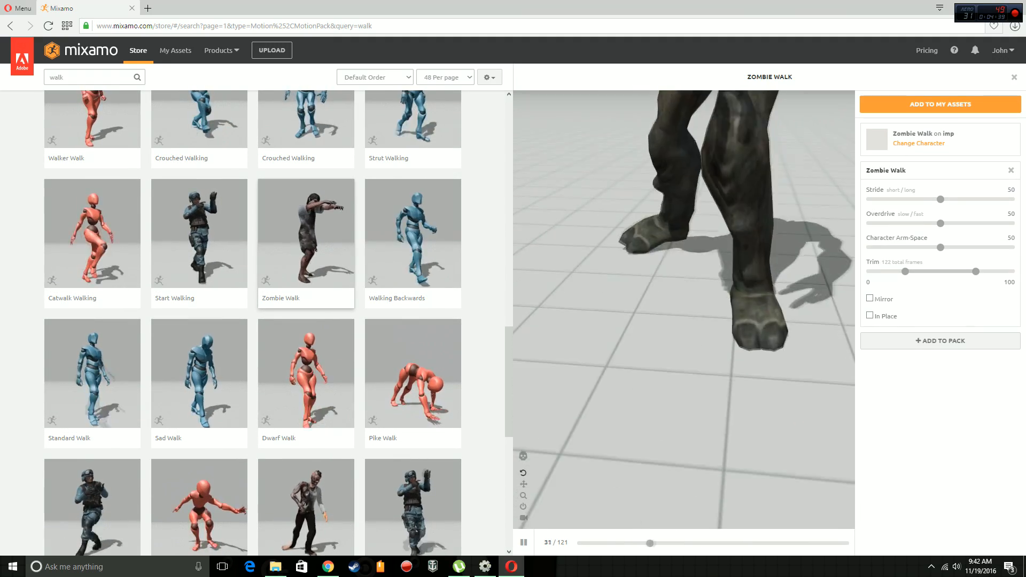
pyautogui.click(870, 316)
pyautogui.moveTo(748, 321); pyautogui.dragTo(775, 320)
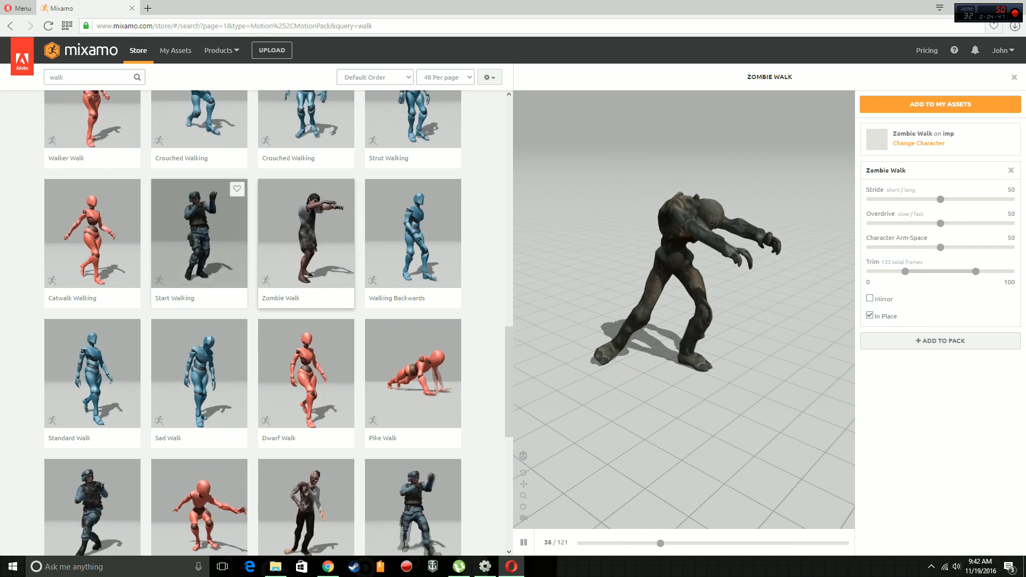
# Go to page 8 of the walk results and apply the Creature Pack to the imp.
pyautogui.scroll(-5, 306, 252)
pyautogui.scroll(-4, 306, 331)
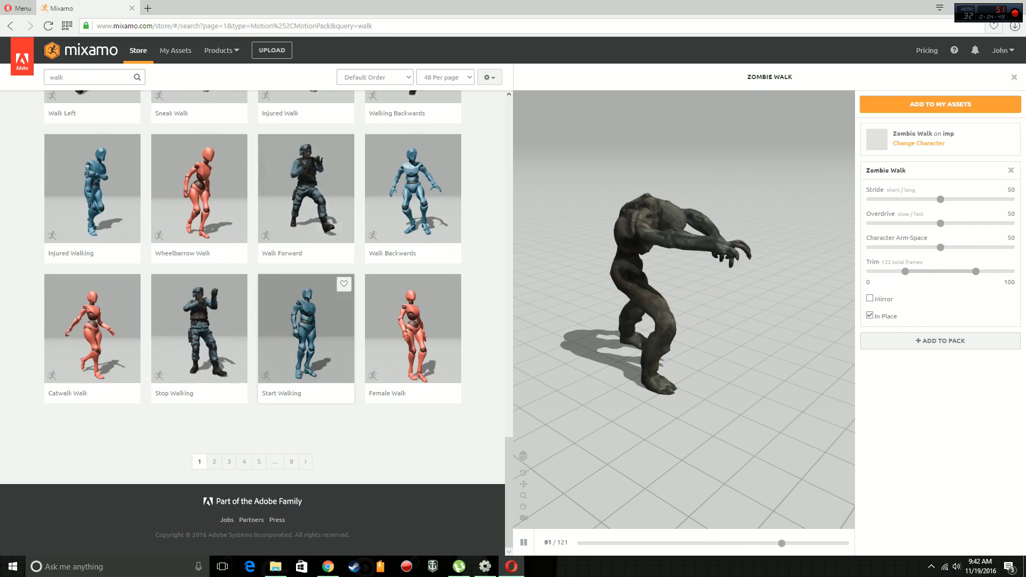
pyautogui.click(291, 461)
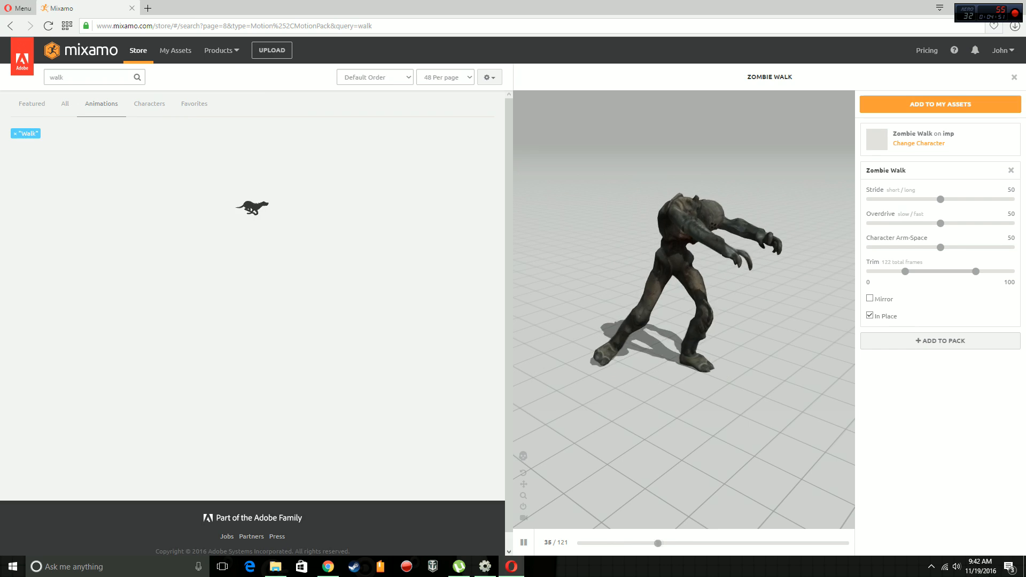
pyautogui.scroll(-5, 299, 353)
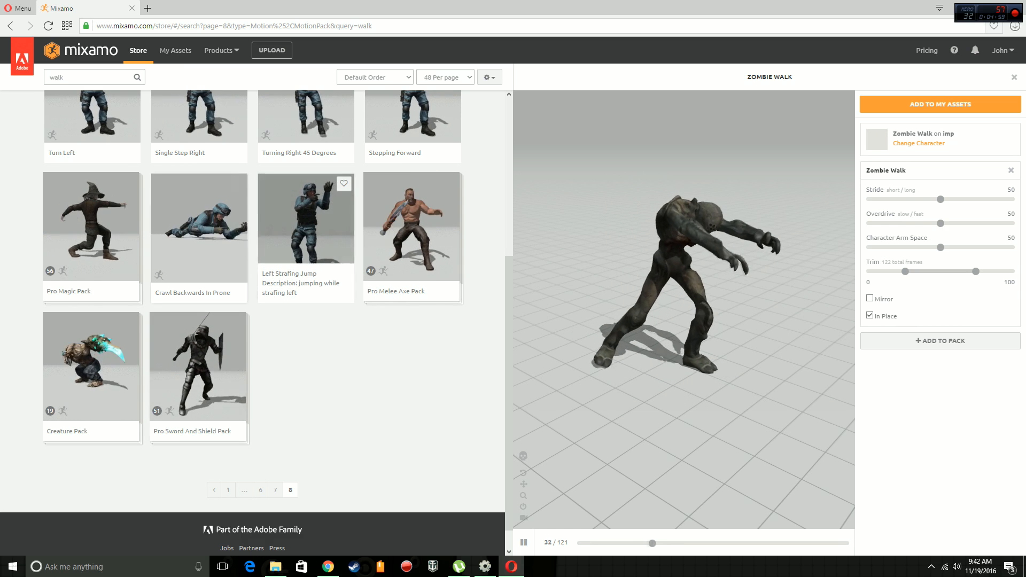
pyautogui.scroll(1, 92, 398)
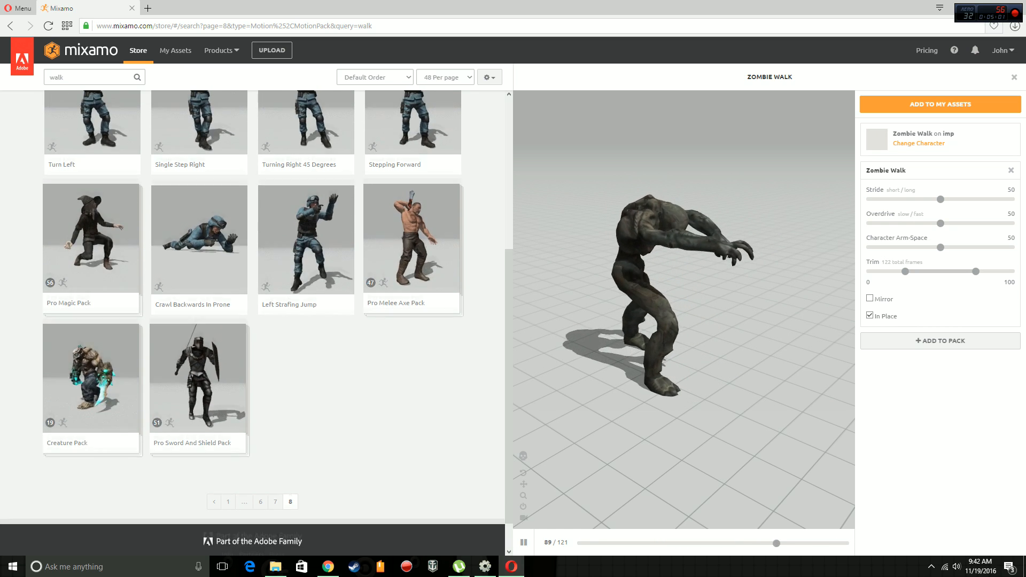
pyautogui.click(92, 412)
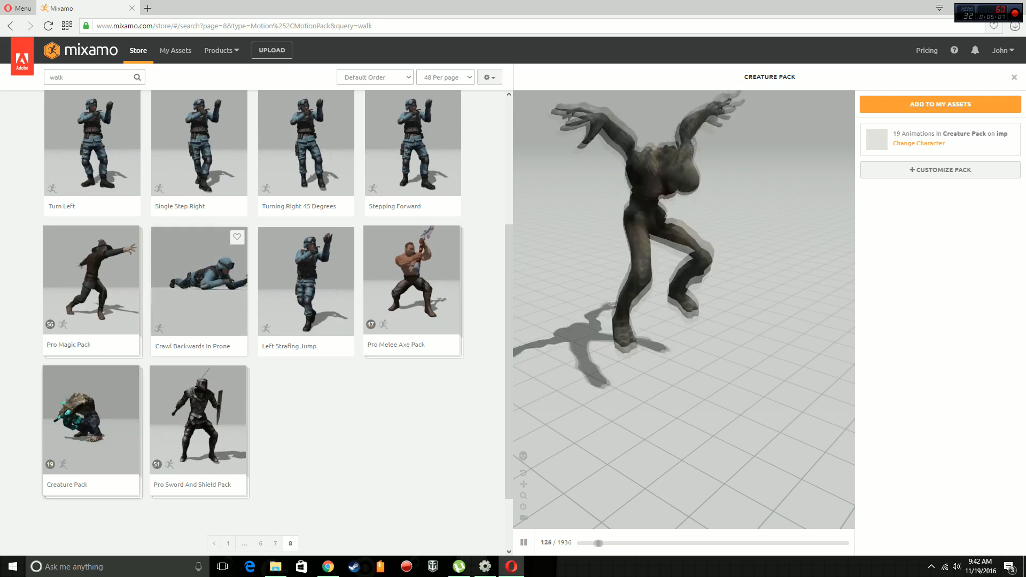
# Search the animations for "creature" and look through the results.
pyautogui.scroll(4, 92, 412)
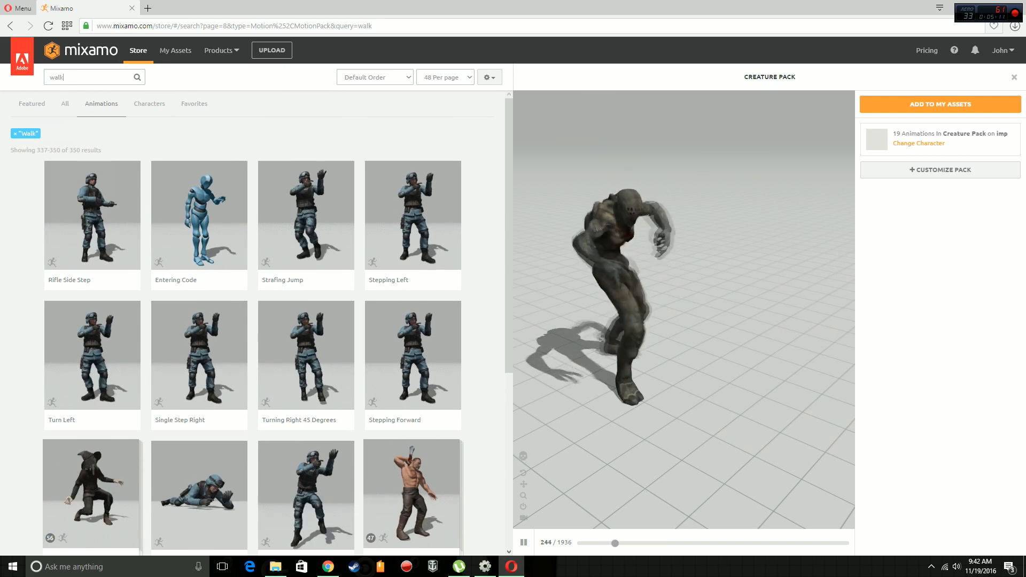
pyautogui.moveTo(70, 78); pyautogui.dragTo(25, 72)
pyautogui.write('creature')
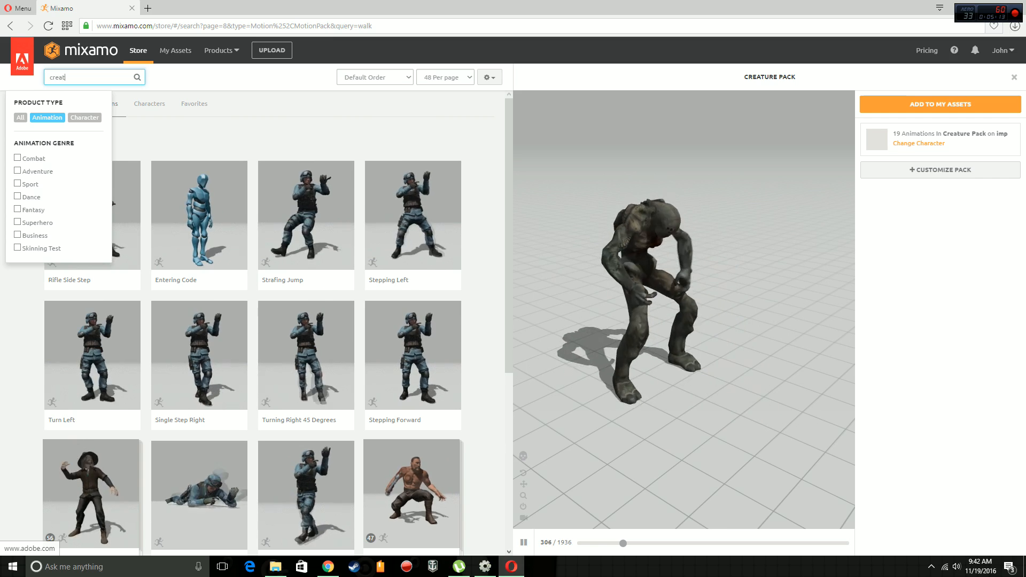
pyautogui.press('Return')
pyautogui.click(305, 136)
pyautogui.scroll(-11, 306, 267)
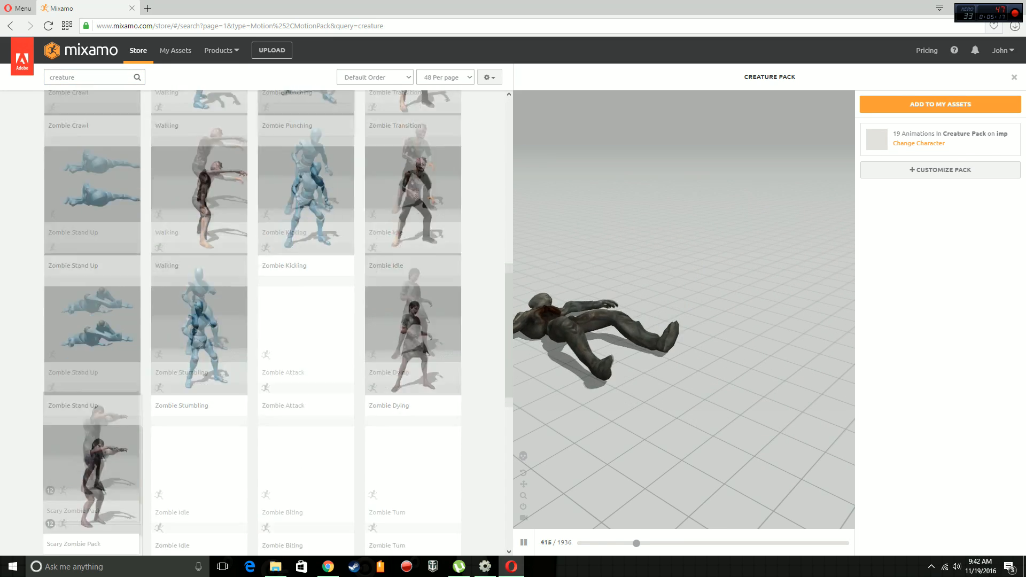
pyautogui.scroll(-10, 306, 240)
pyautogui.scroll(20, 306, 241)
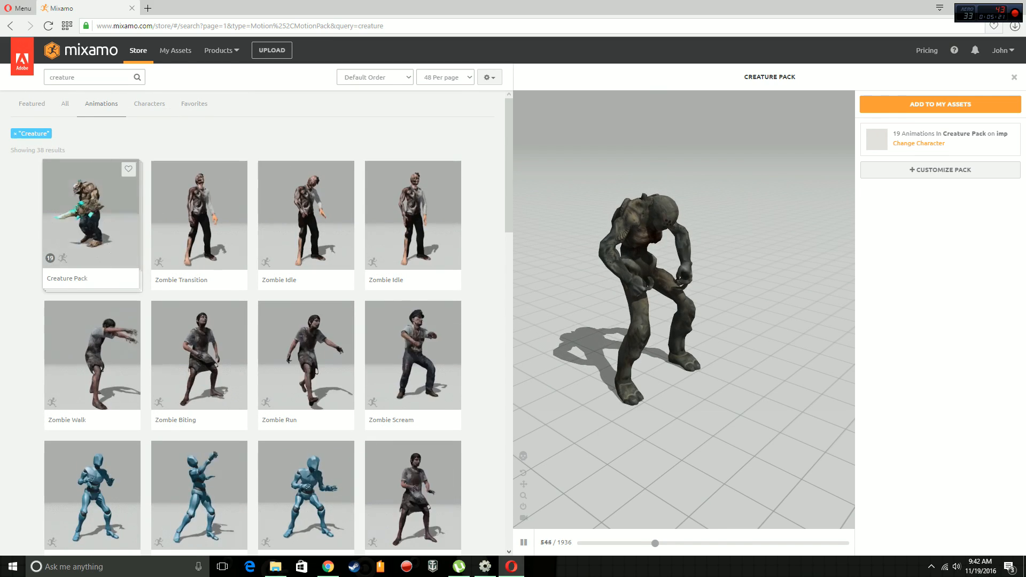
# Load the Creature Pack on the imp again and examine its motion from another angle.
pyautogui.click(92, 219)
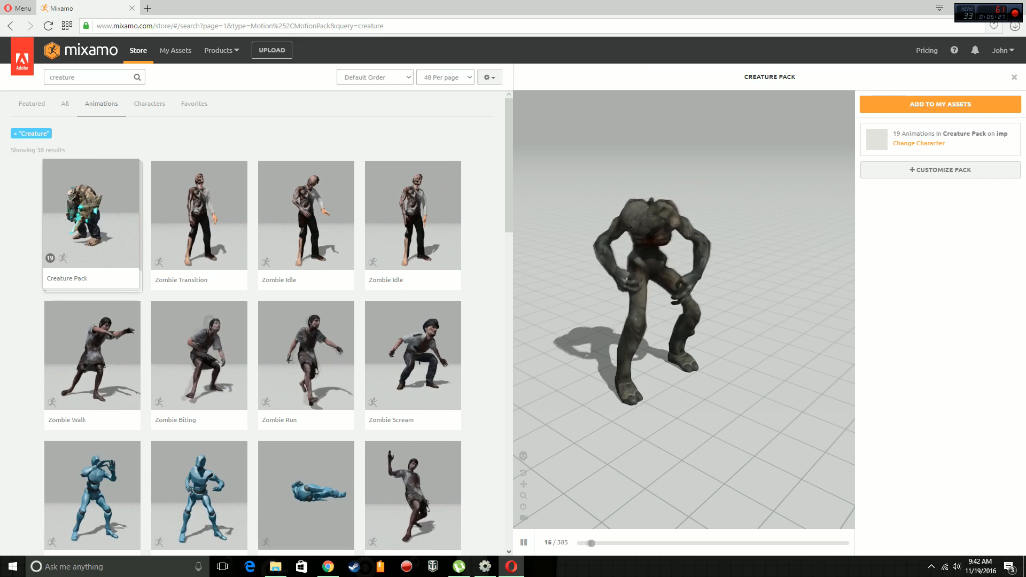
pyautogui.doubleClick(63, 78)
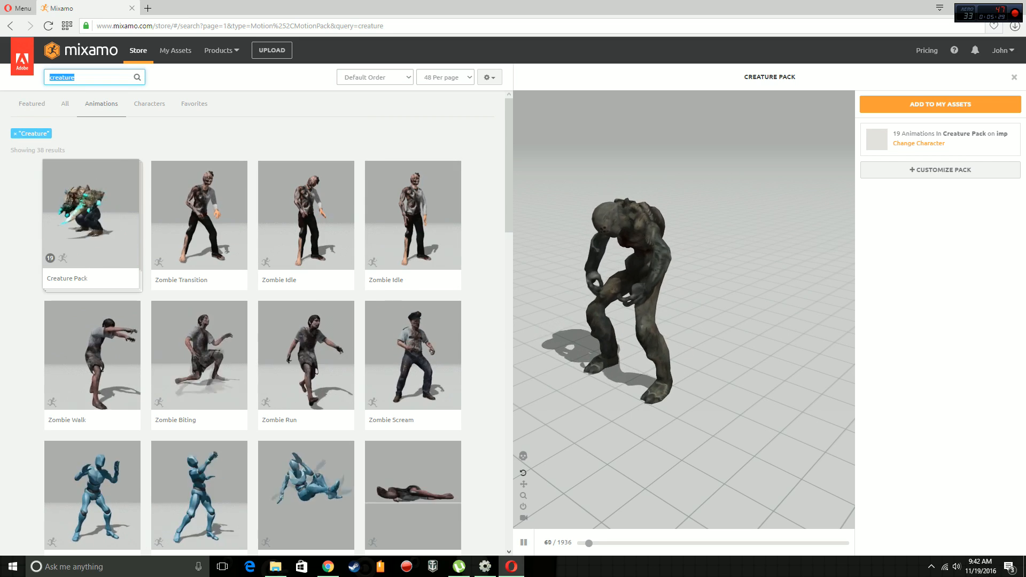
pyautogui.moveTo(641, 332); pyautogui.dragTo(711, 305)
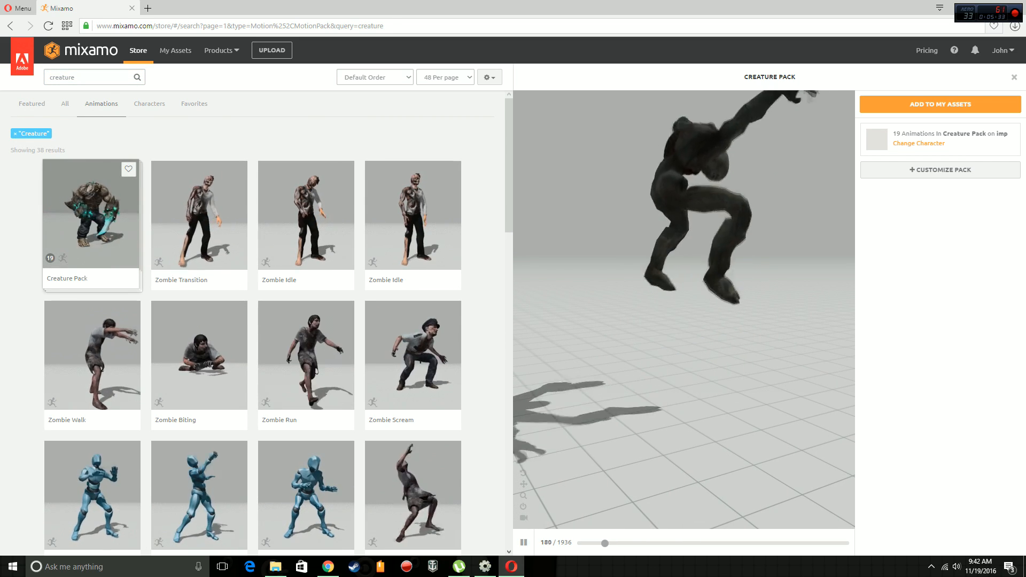
# Search the animations for "walk" again and open page 2 of the results.
pyautogui.doubleClick(64, 77)
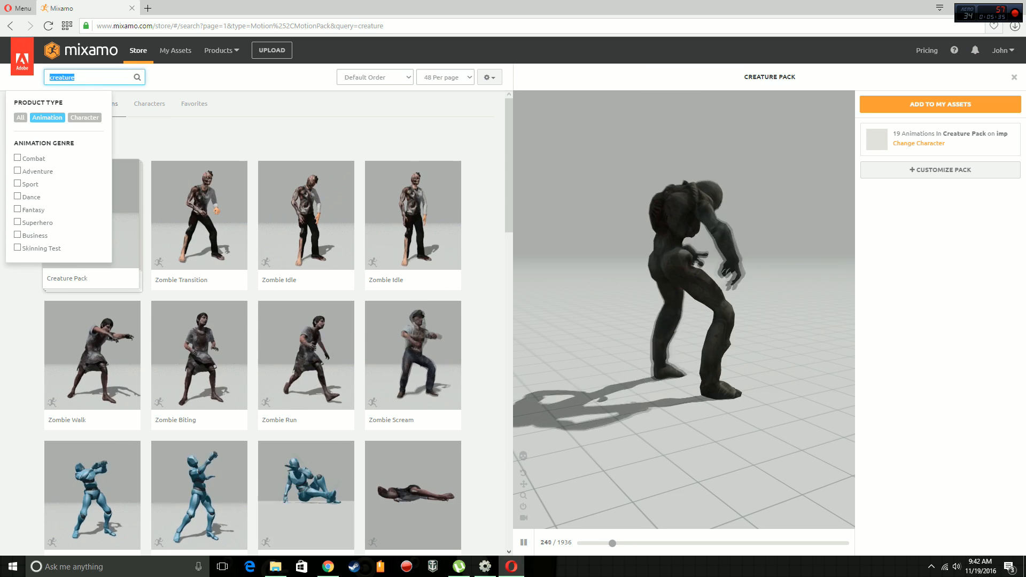
pyautogui.write('walk')
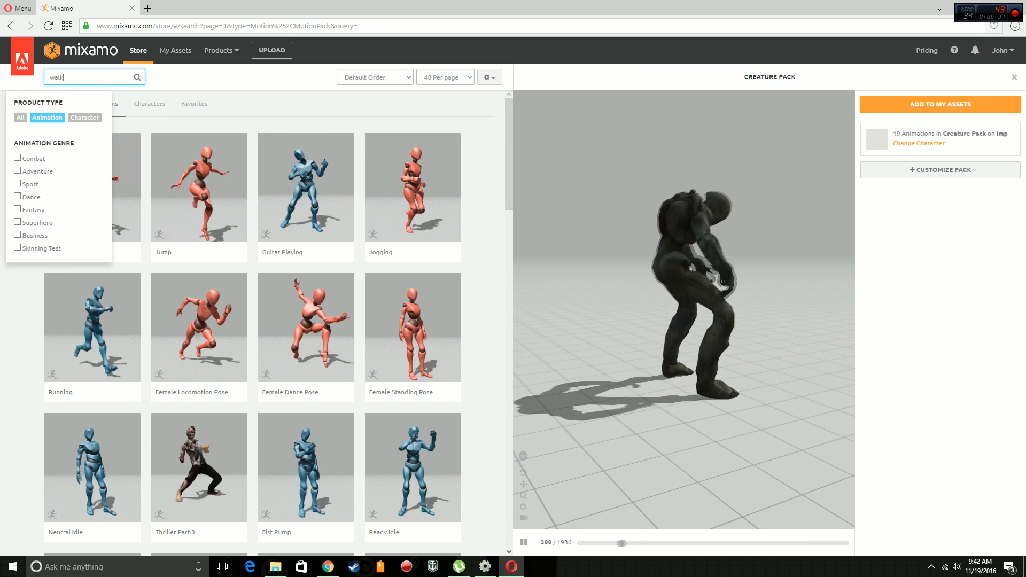
pyautogui.press('Return')
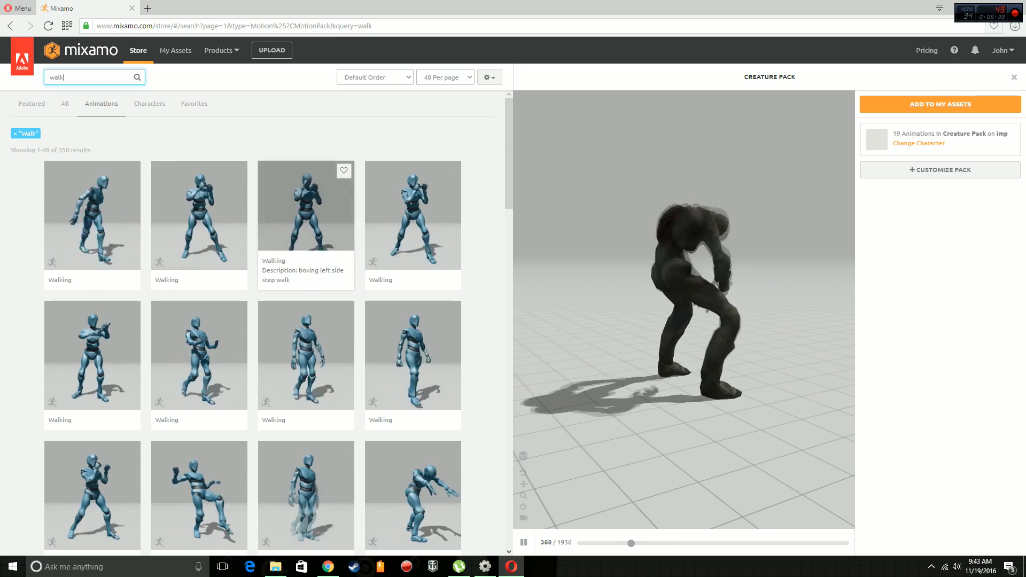
pyautogui.scroll(-7, 307, 240)
pyautogui.scroll(-5, 214, 321)
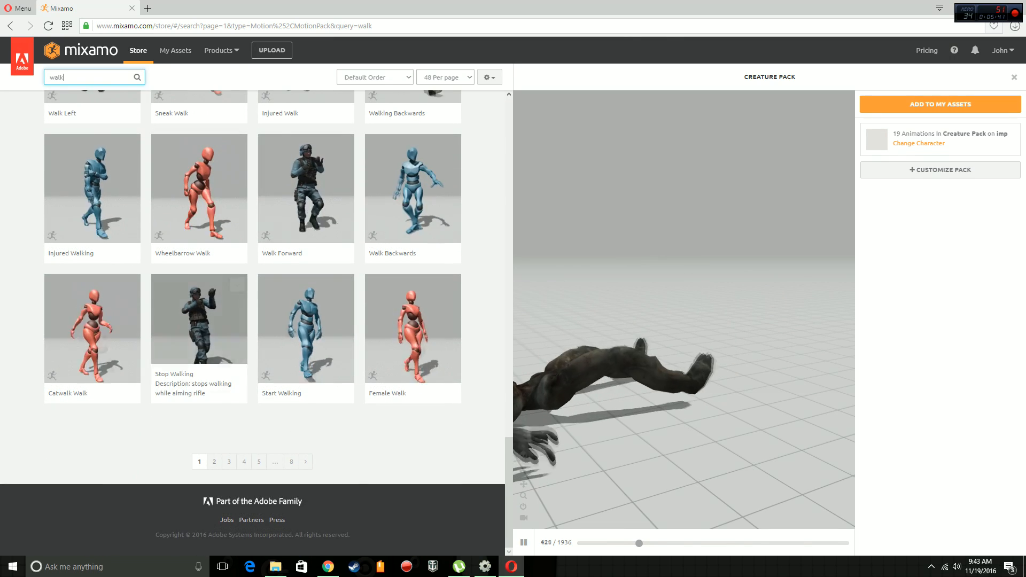
pyautogui.click(214, 462)
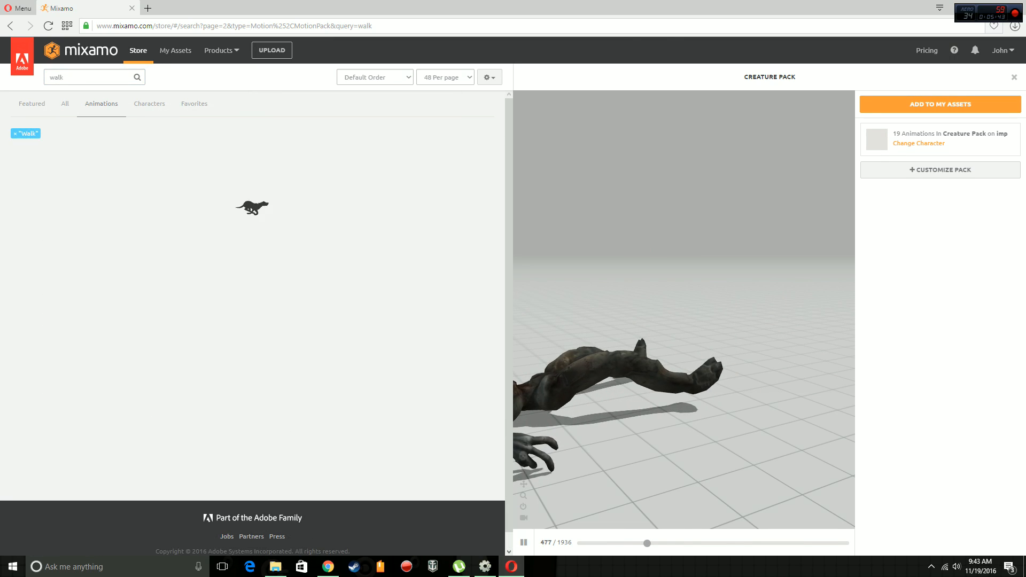
# Apply the Mutant Walking animation to the imp and set it to play in place.
pyautogui.scroll(-6, 306, 294)
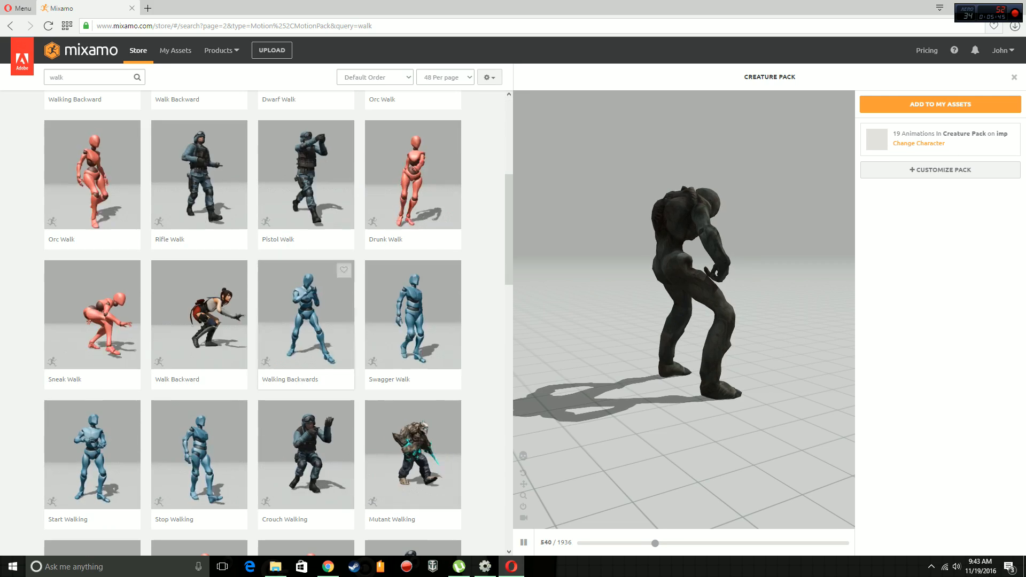
pyautogui.scroll(-1, 306, 320)
pyautogui.click(412, 406)
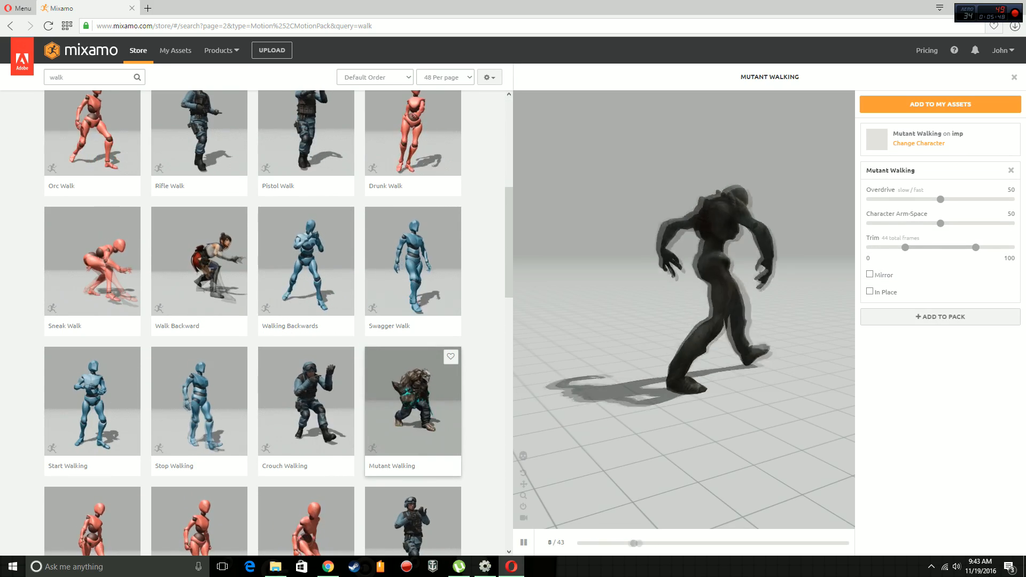
pyautogui.click(869, 292)
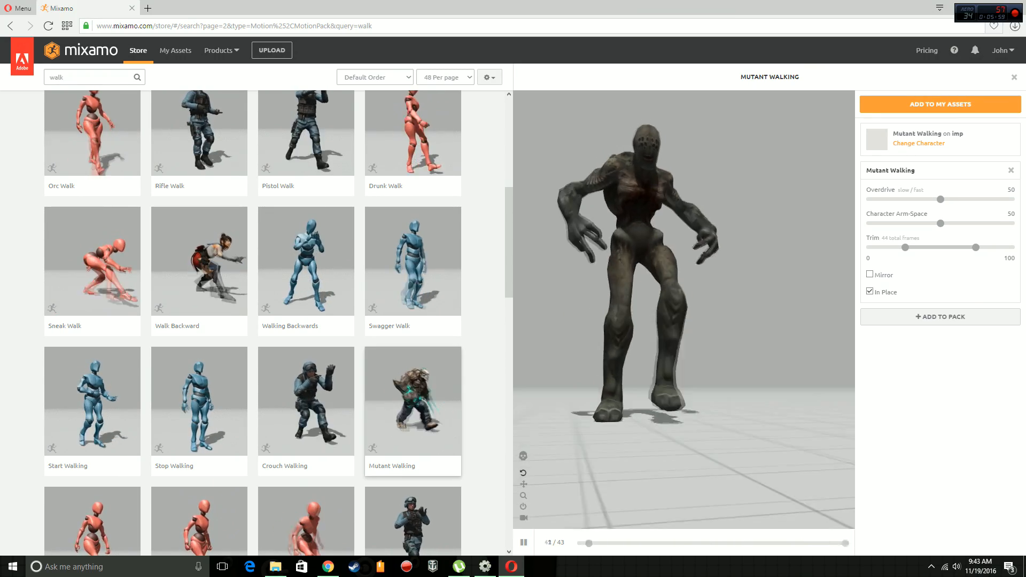
# Add the in-place Mutant Walking animation to a new pack named "imp character".
pyautogui.click(939, 317)
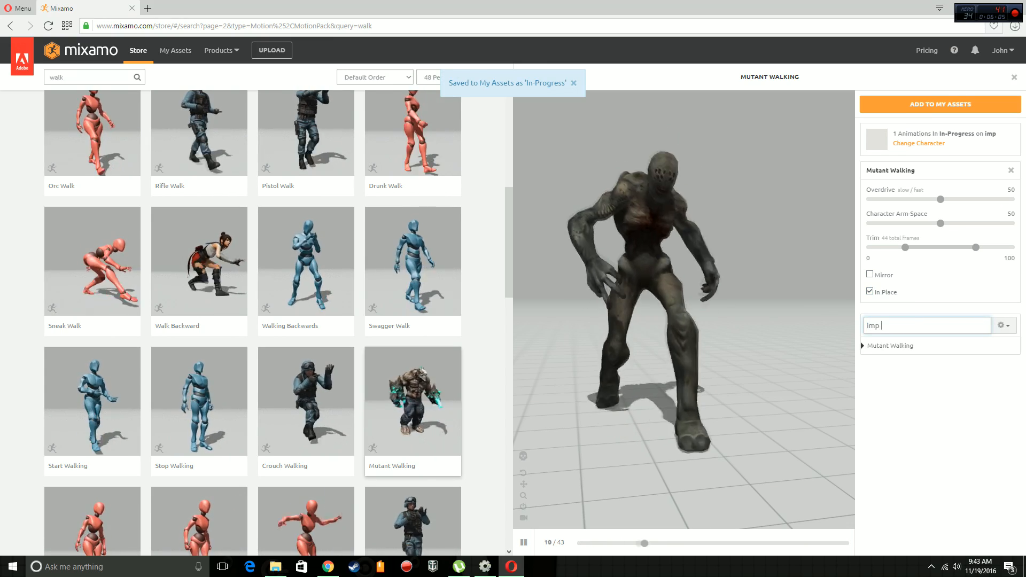
pyautogui.write('imp character')
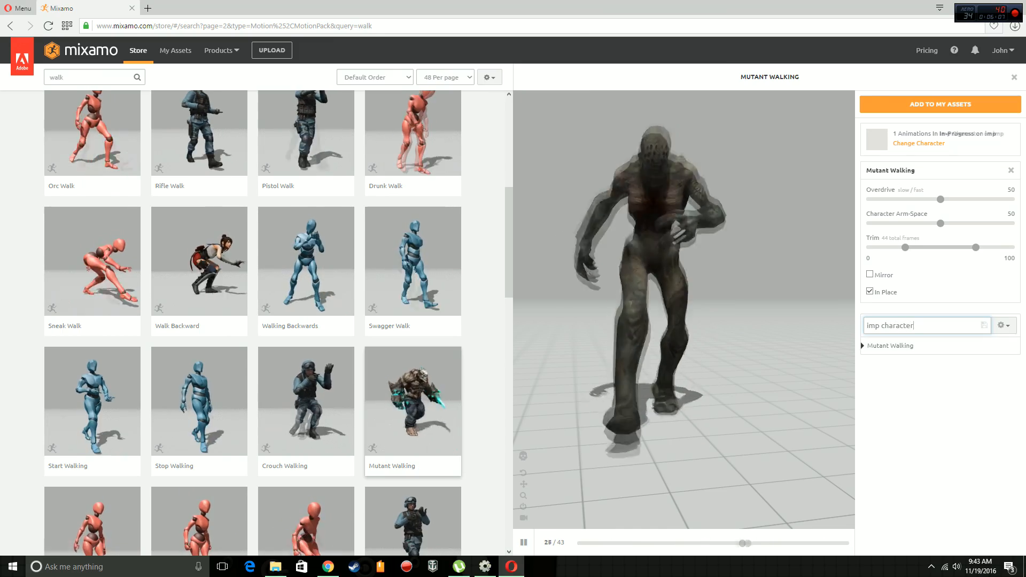
# Search the animations for "throw" and apply the Throw animation to the imp.
pyautogui.scroll(-10, 413, 267)
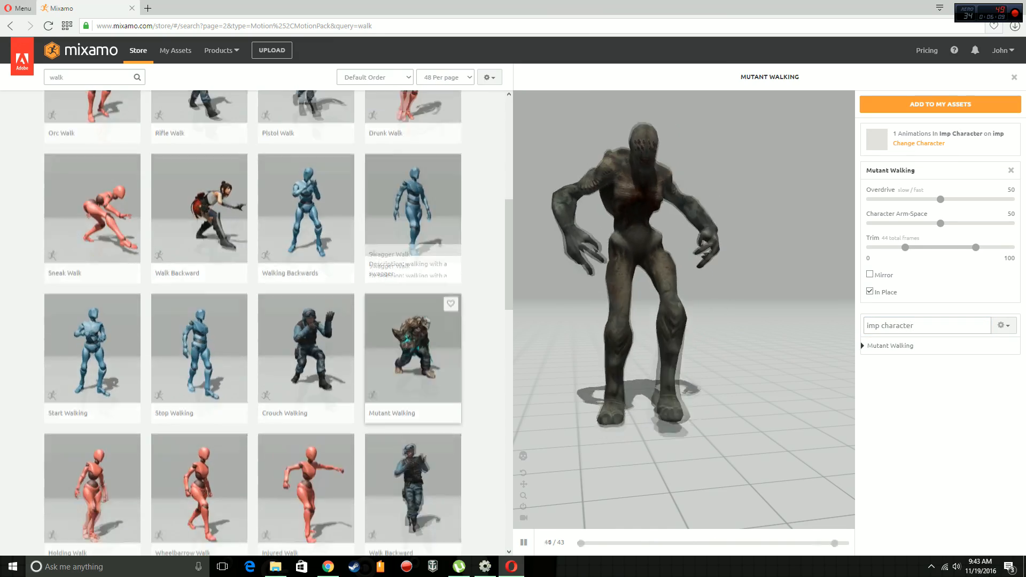
pyautogui.scroll(10, 413, 476)
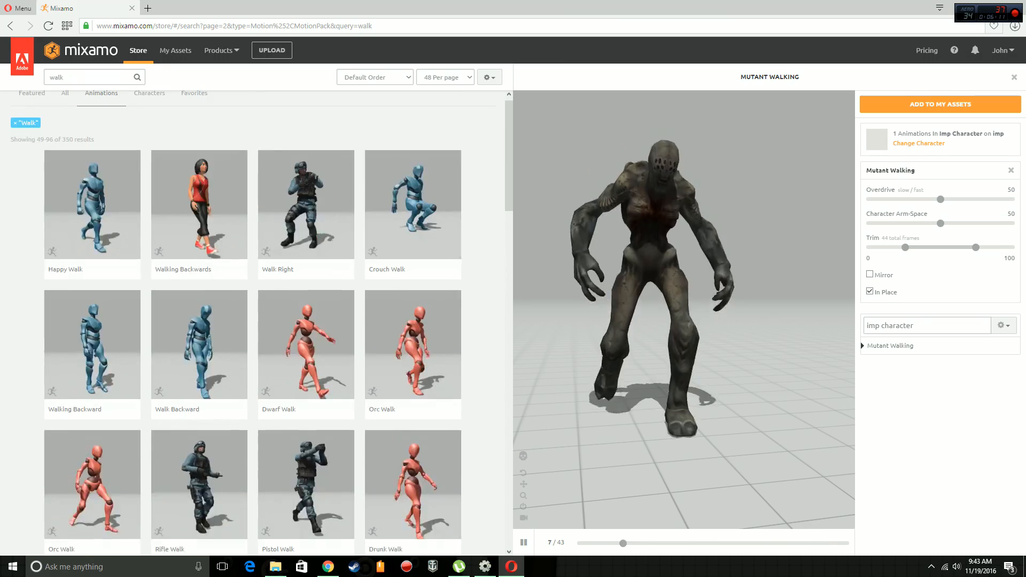
pyautogui.moveTo(75, 77); pyautogui.dragTo(28, 73)
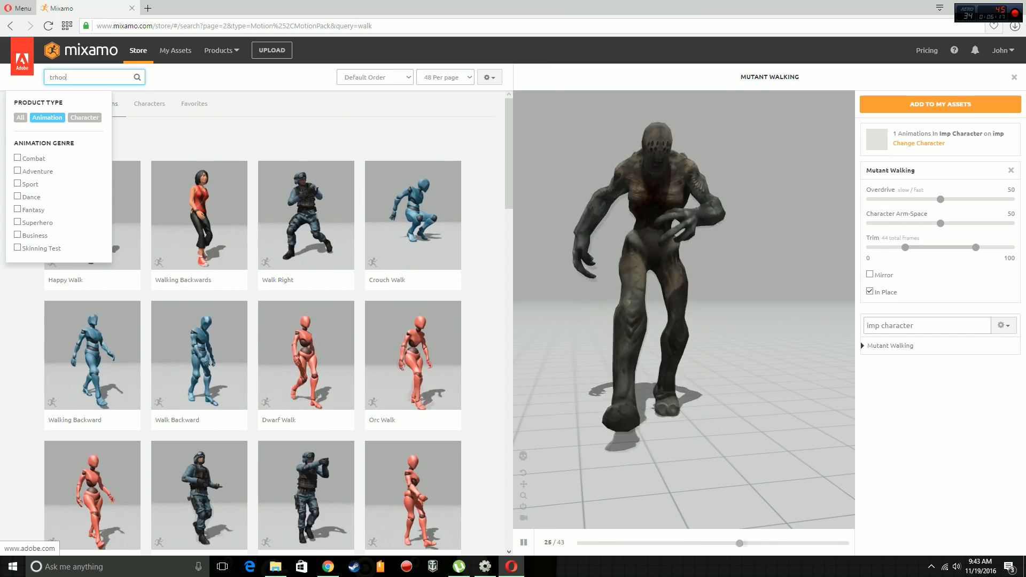
pyautogui.press('BackSpace')
pyautogui.press('BackSpace')
pyautogui.press('BackSpace')
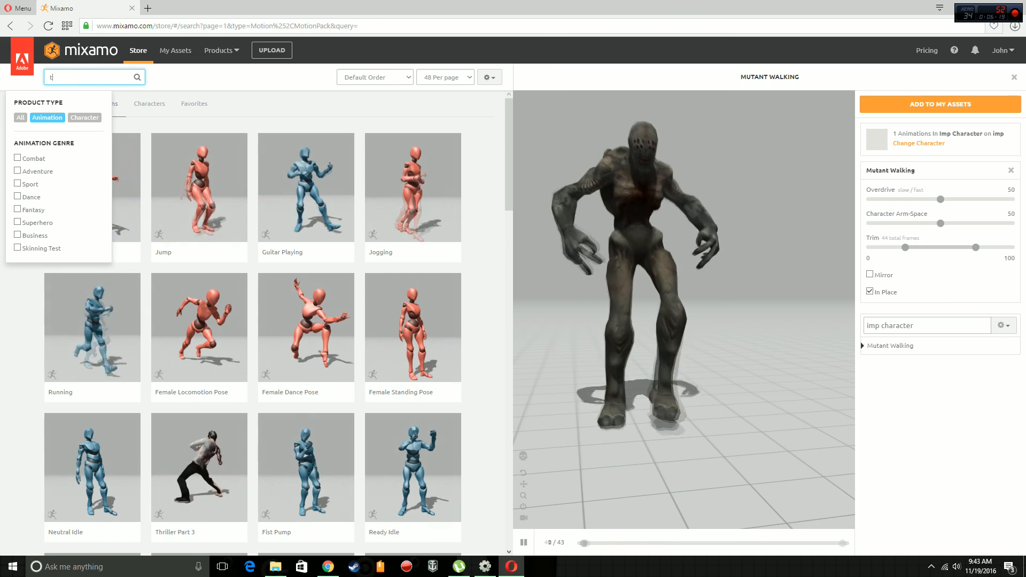
pyautogui.write('throw')
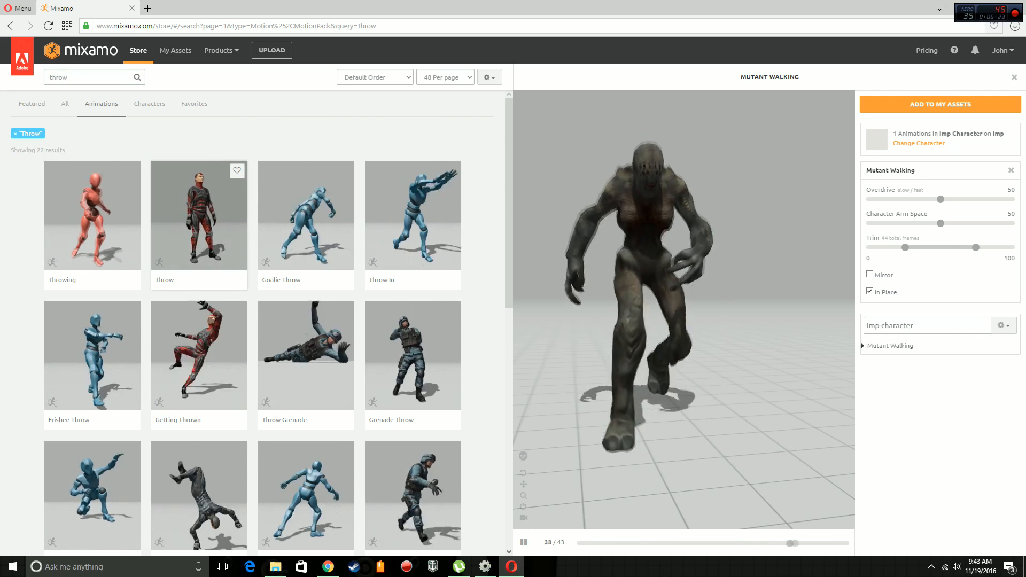
pyautogui.click(200, 224)
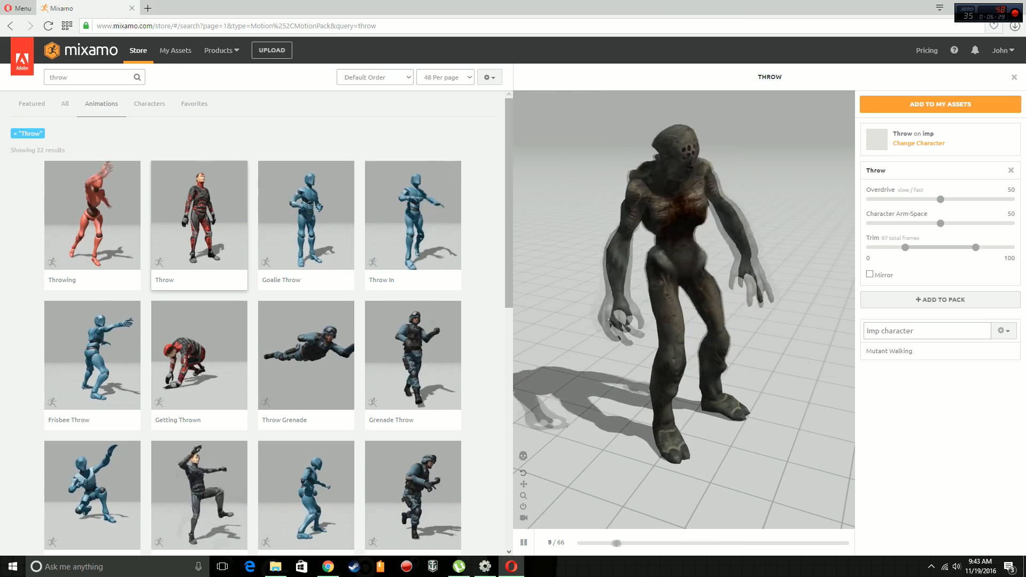
# Add the Throw animation to the "imp character" pack.
pyautogui.scroll(-6, 251, 321)
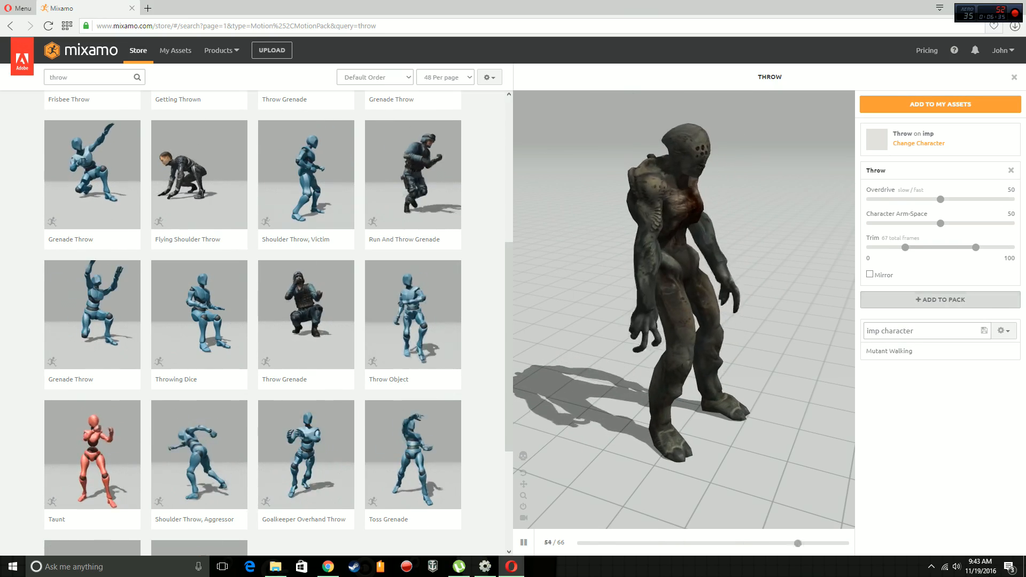
pyautogui.click(941, 300)
pyautogui.scroll(6, 199, 225)
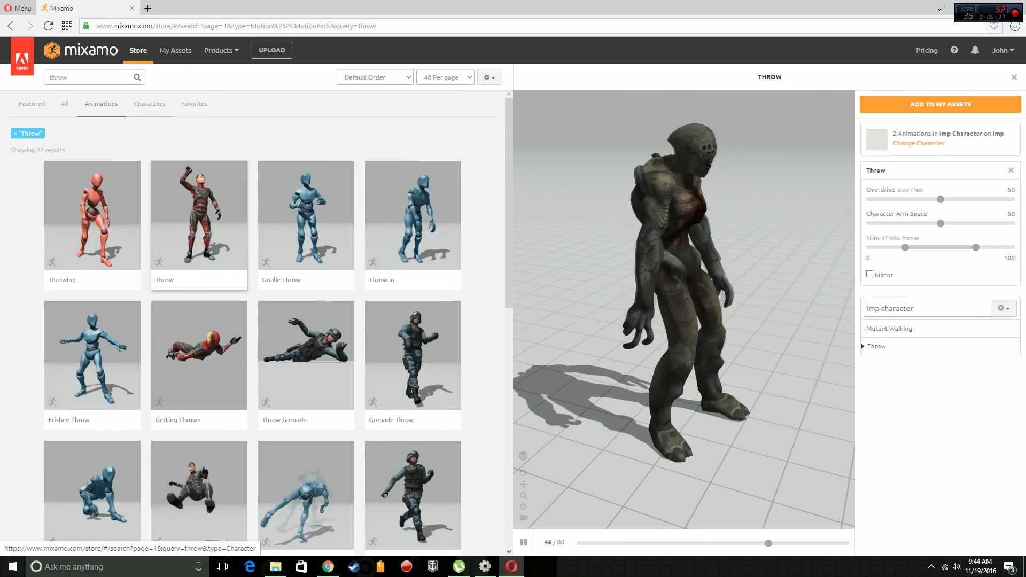
# Search the animations for "die" and apply the Mutant Dying animation to the imp.
pyautogui.doubleClick(60, 78)
pyautogui.write('die')
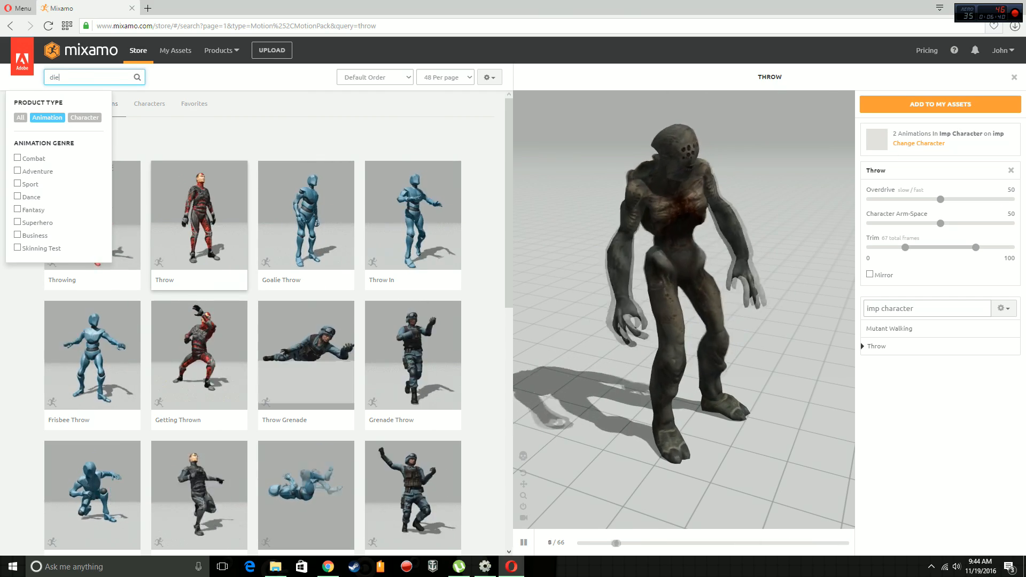
pyautogui.press('Return')
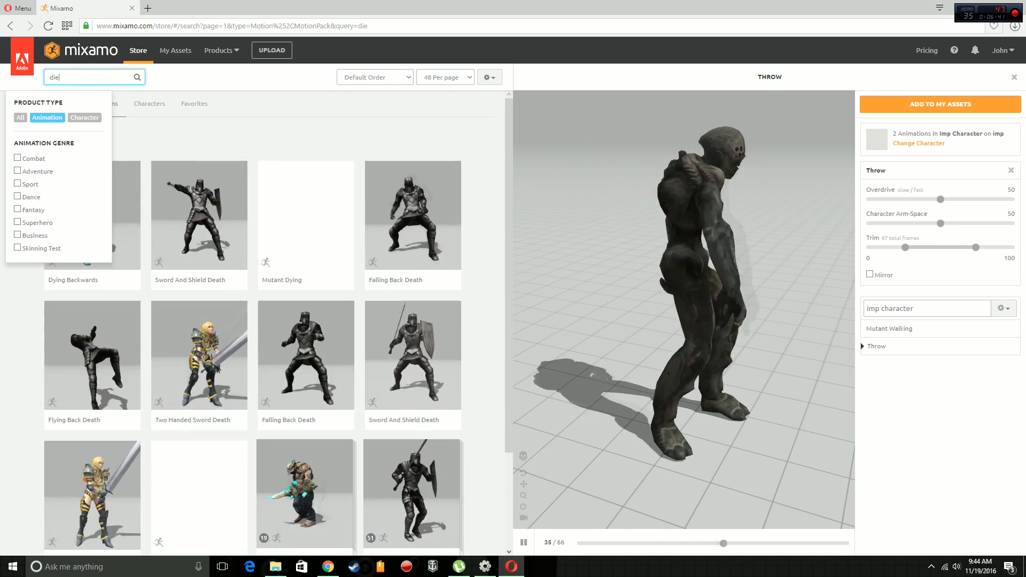
pyautogui.click(305, 224)
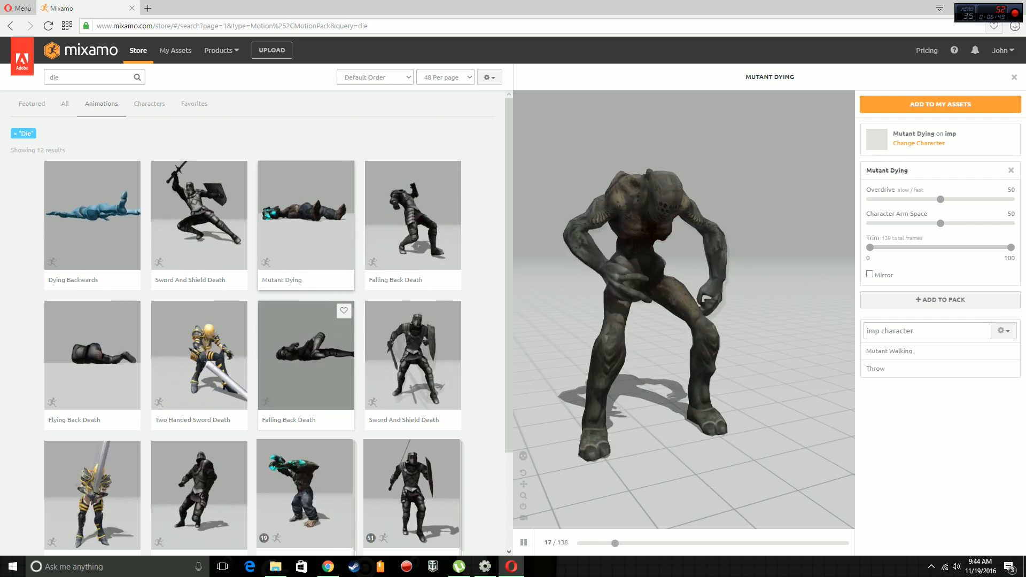
# Add the Mutant Dying animation to the "imp character" pack.
pyautogui.scroll(-3, 305, 364)
pyautogui.scroll(3, 305, 374)
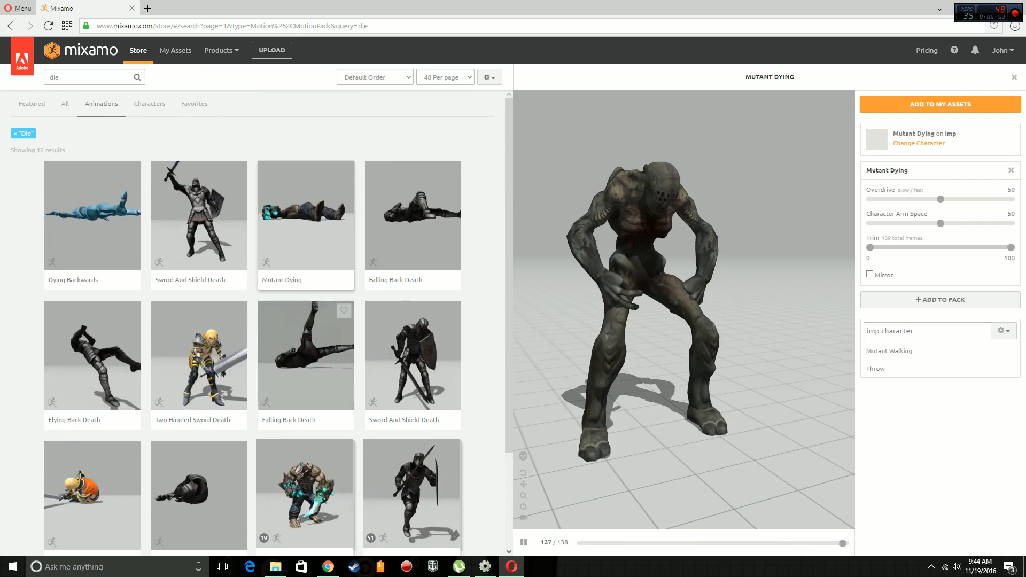
pyautogui.click(940, 299)
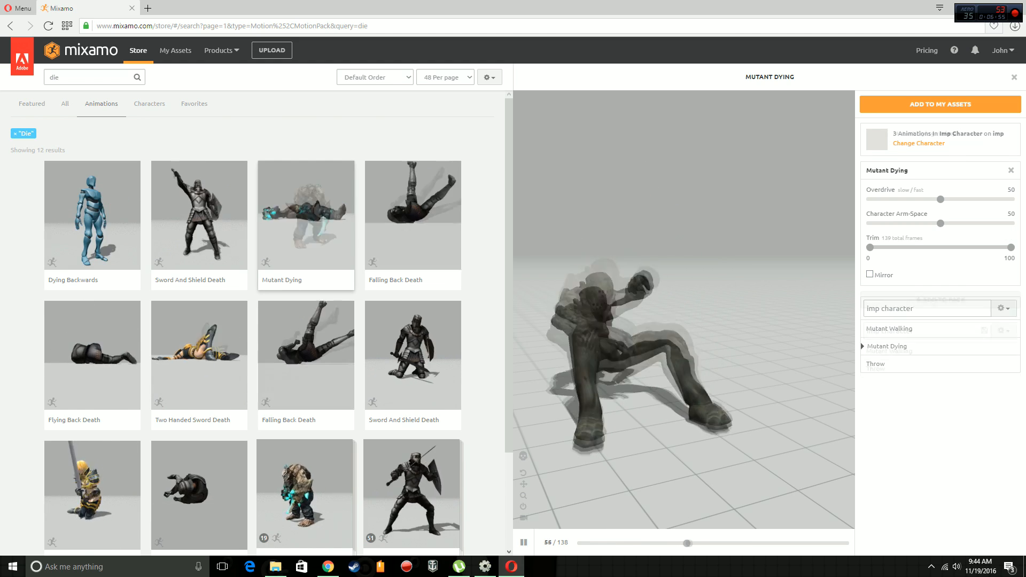
# Search the animations for "hurt" and preview Injured Hurting Idle and Throw Object on the imp.
pyautogui.doubleClick(54, 78)
pyautogui.write('hit')
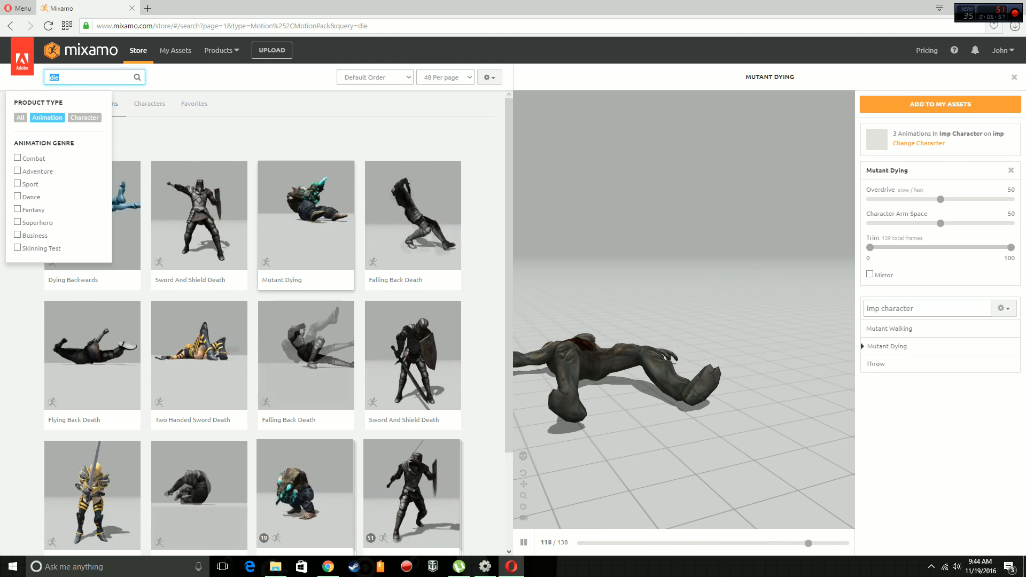
pyautogui.press('BackSpace')
pyautogui.press('BackSpace')
pyautogui.press('BackSpace')
pyautogui.press('Return')
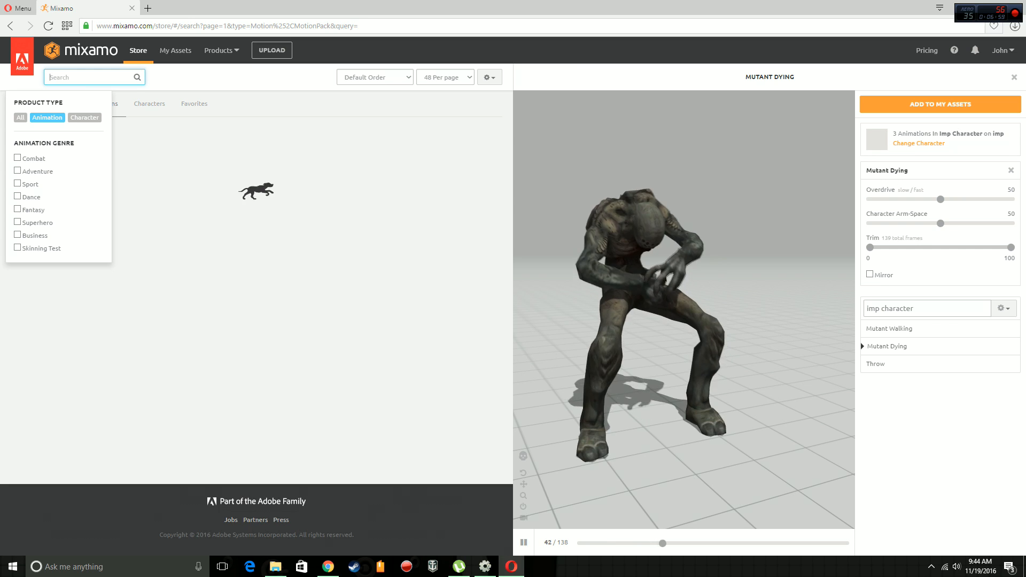
pyautogui.write('hurt')
pyautogui.press('Return')
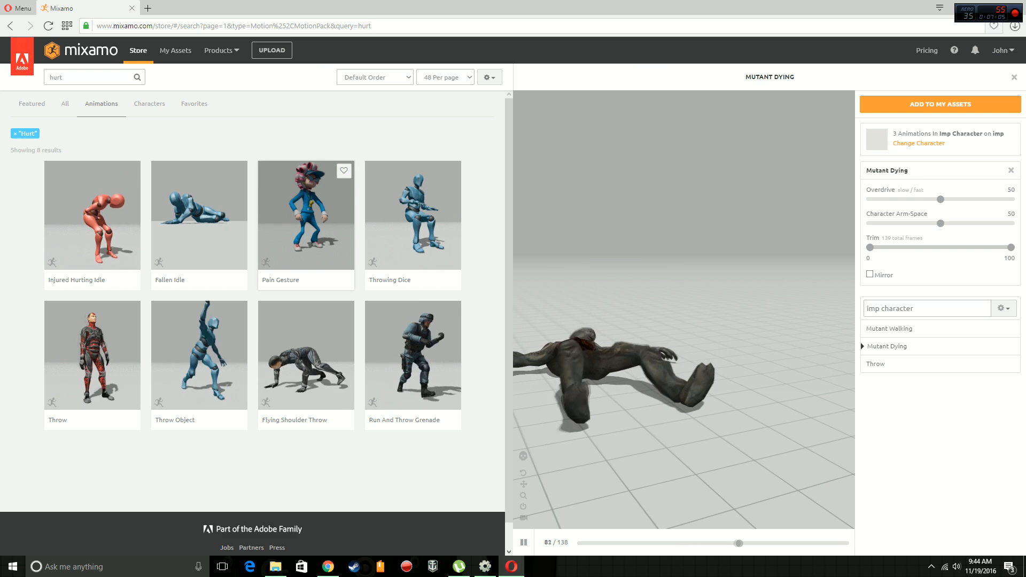
pyautogui.click(92, 213)
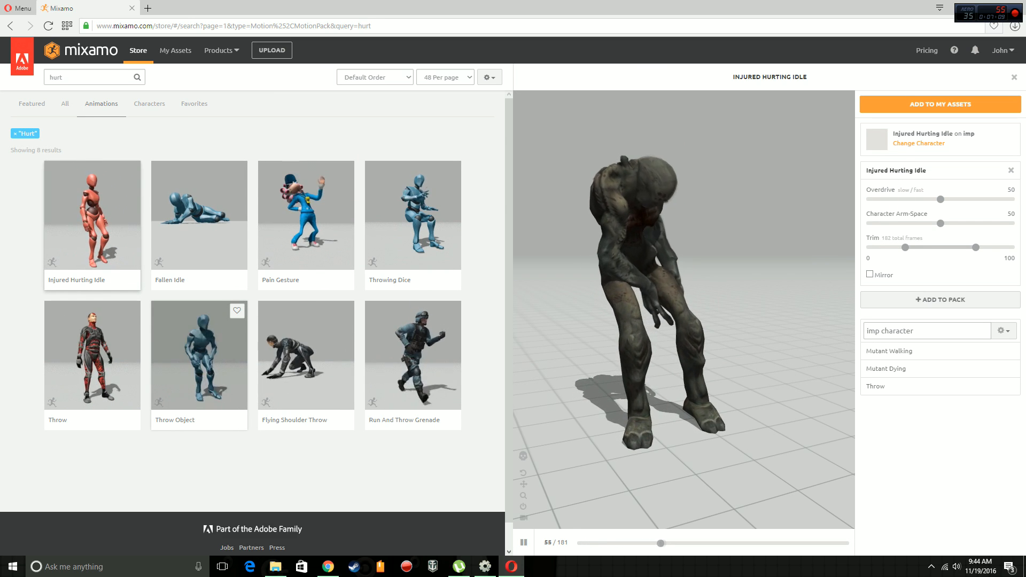
pyautogui.click(198, 355)
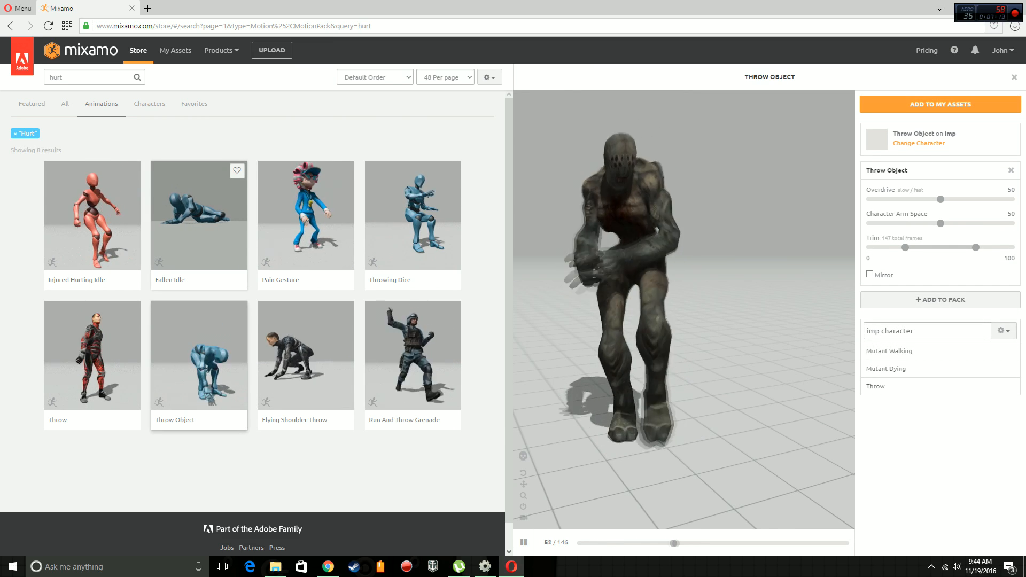
# Search the animations for "hit", preview a Hit Reaction on the imp and look through the other results.
pyautogui.doubleClick(56, 77)
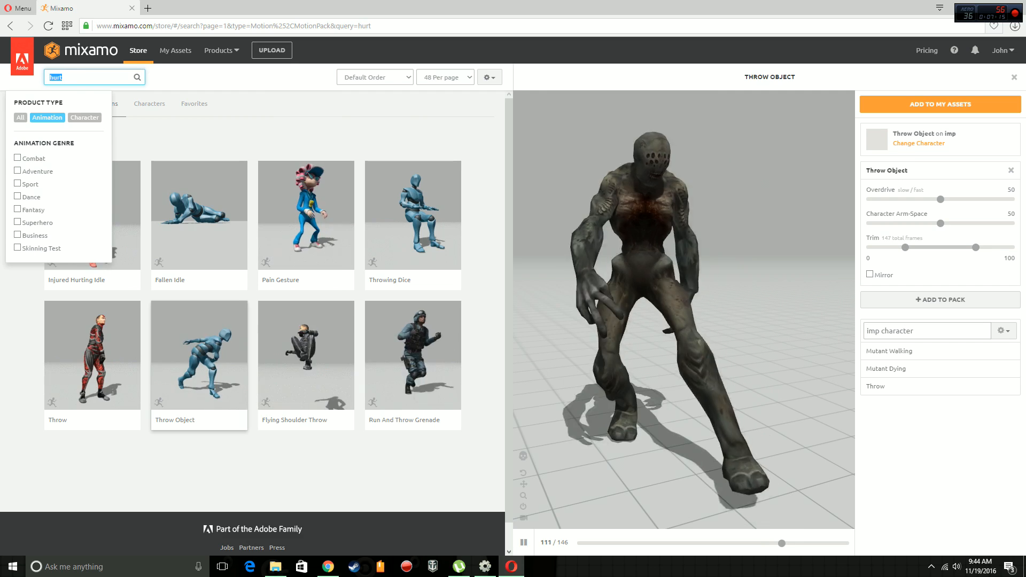
pyautogui.press('BackSpace')
pyautogui.write('hit')
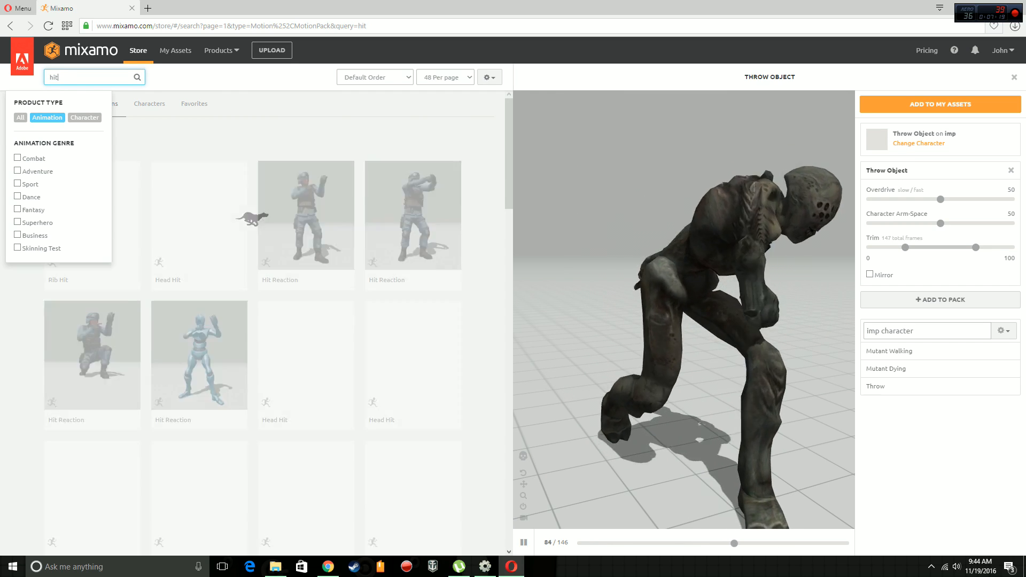
pyautogui.press('Return')
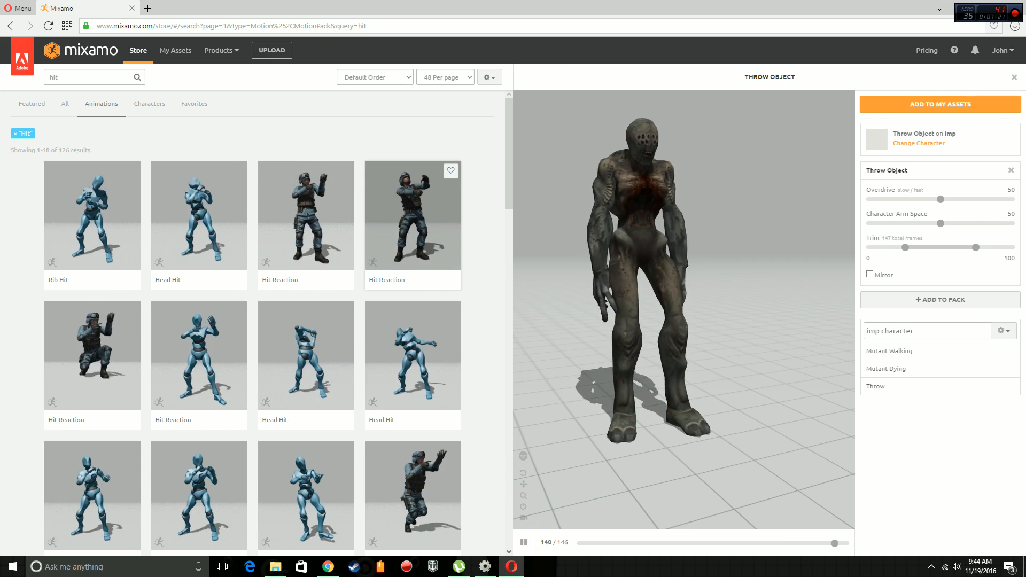
pyautogui.click(412, 225)
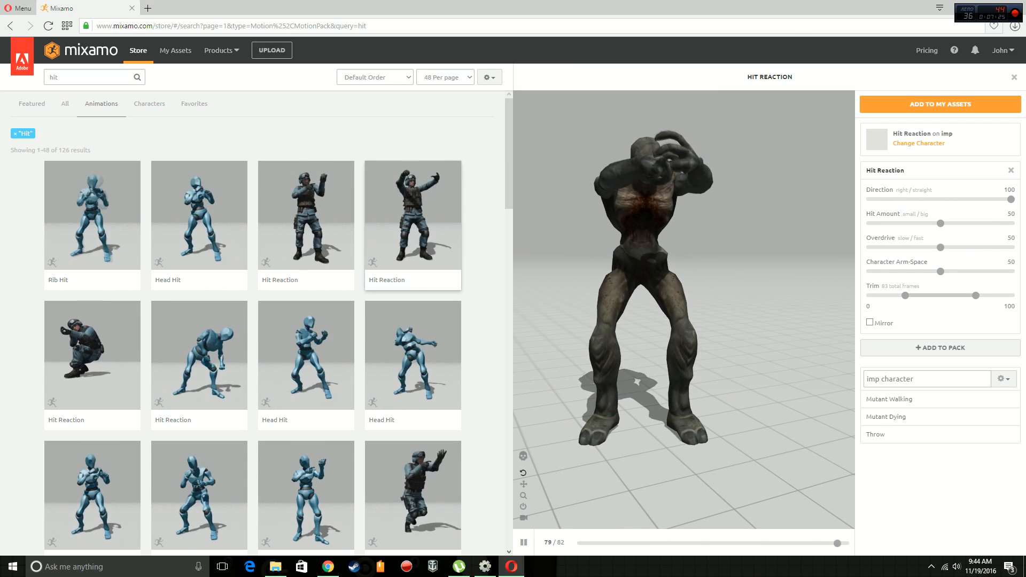
pyautogui.scroll(-7, 252, 320)
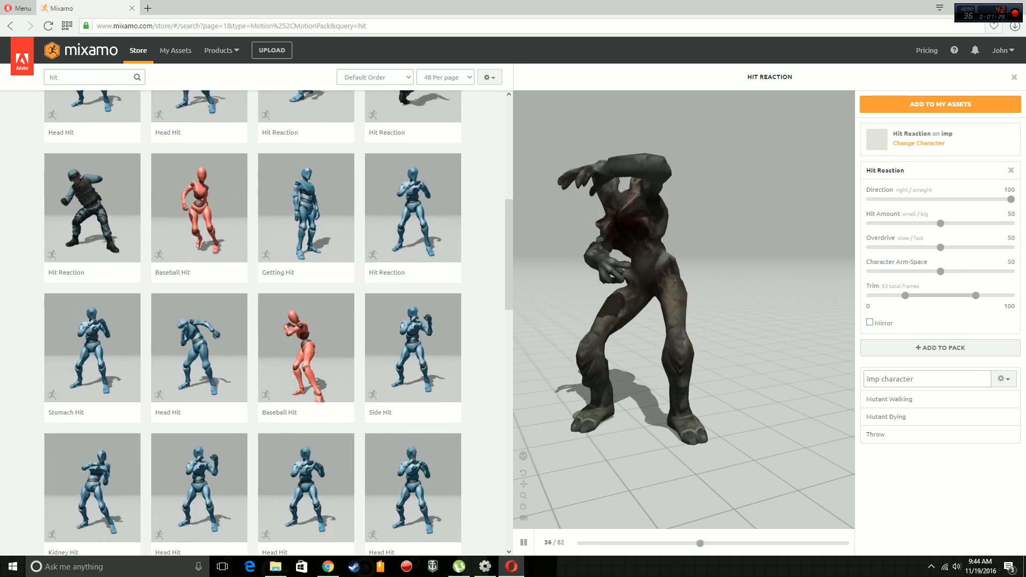
pyautogui.scroll(3, 252, 321)
pyautogui.scroll(-10, 417, 278)
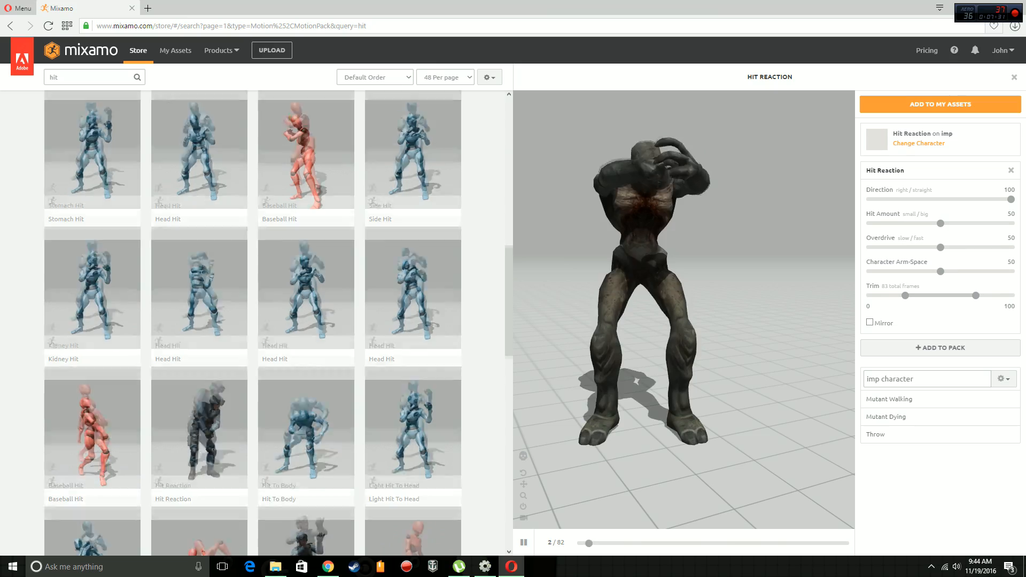
pyautogui.scroll(14, 417, 278)
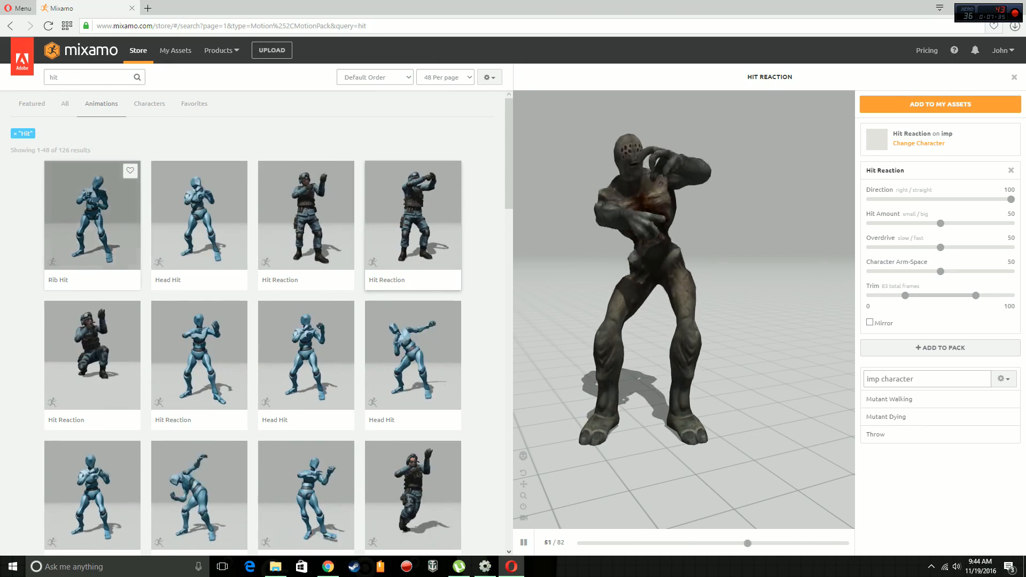
# Search the animations for "hit reaction" and preview the Hit Reaction in the second row on the imp.
pyautogui.click(58, 77)
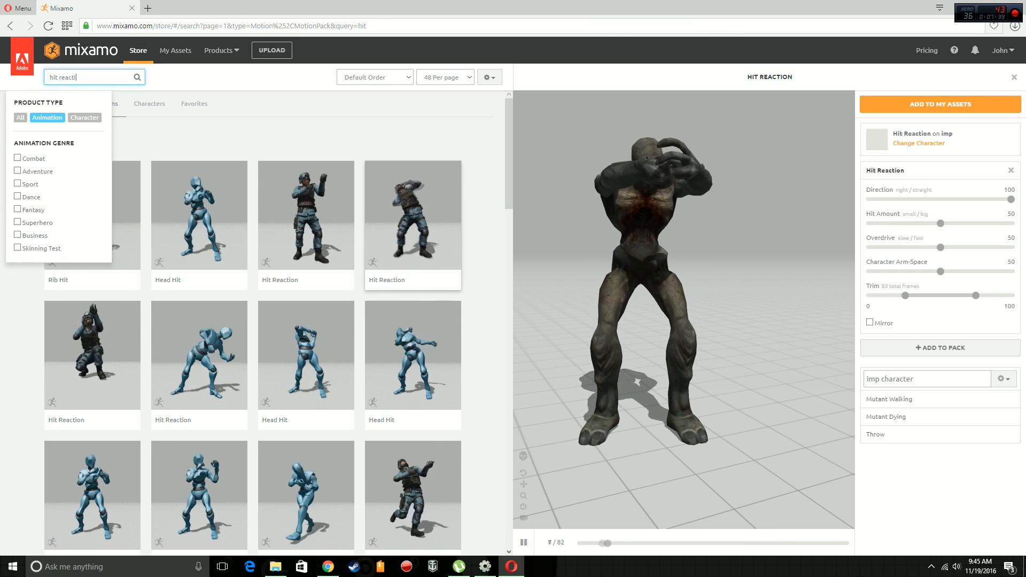
pyautogui.press('Return')
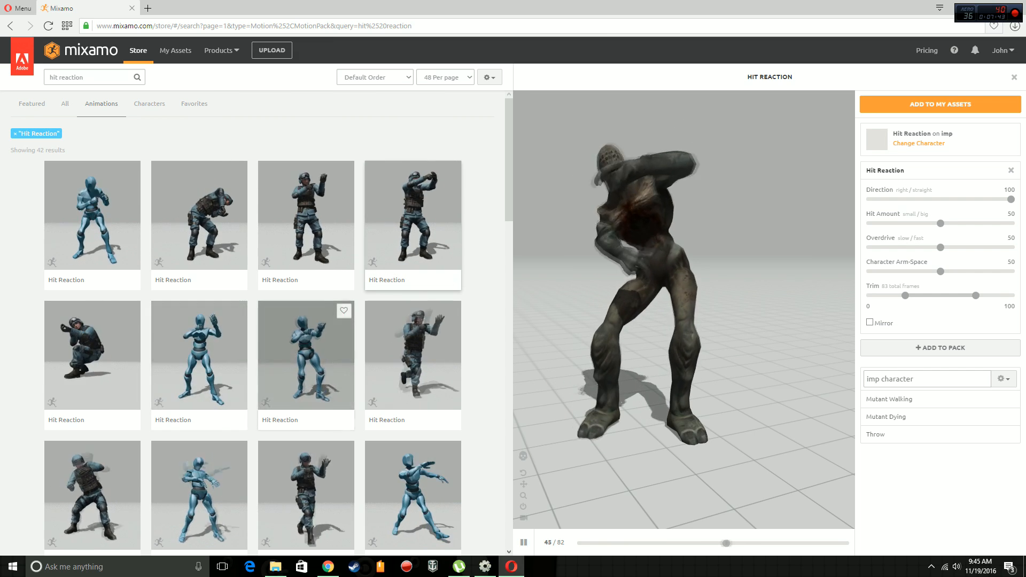
pyautogui.click(199, 355)
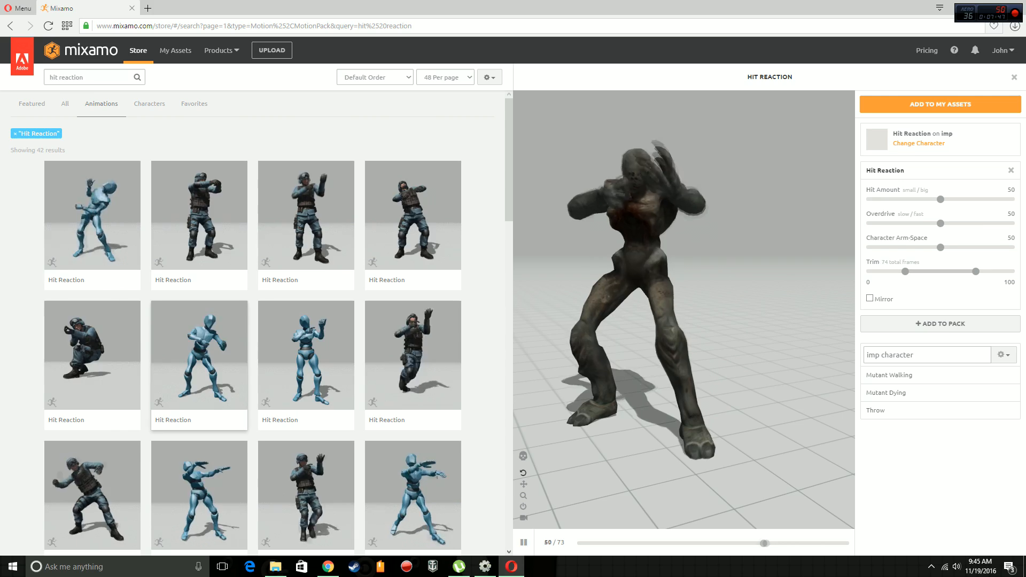
# Apply the Zombie Reaction Hit animation to the imp and add it to the "imp character" pack.
pyautogui.scroll(-3, 306, 342)
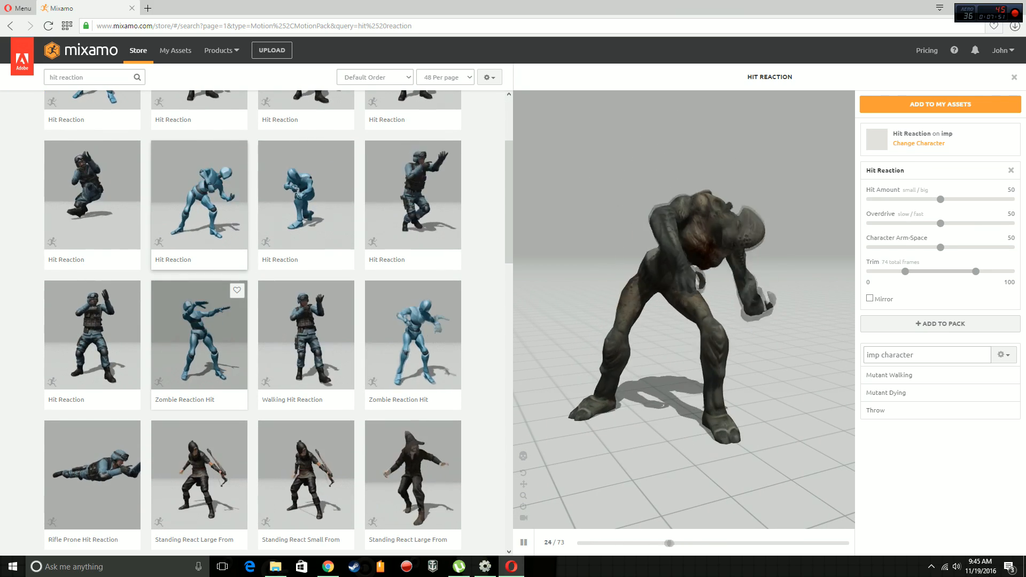
pyautogui.click(199, 342)
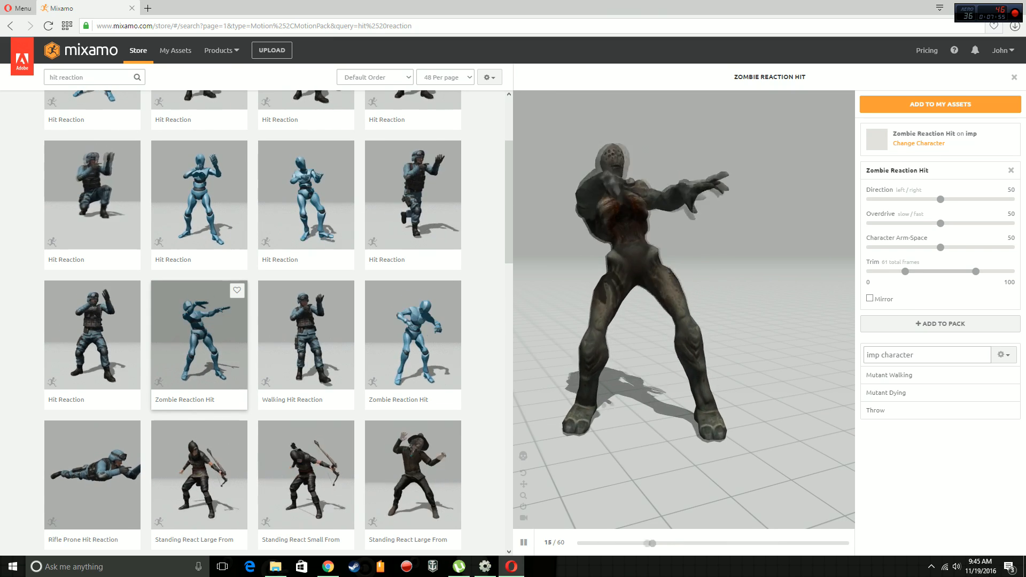
pyautogui.click(941, 323)
# Preview the Reaction and Getting Hit animations on the imp from the remaining hit reaction results.
pyautogui.scroll(-7, 251, 320)
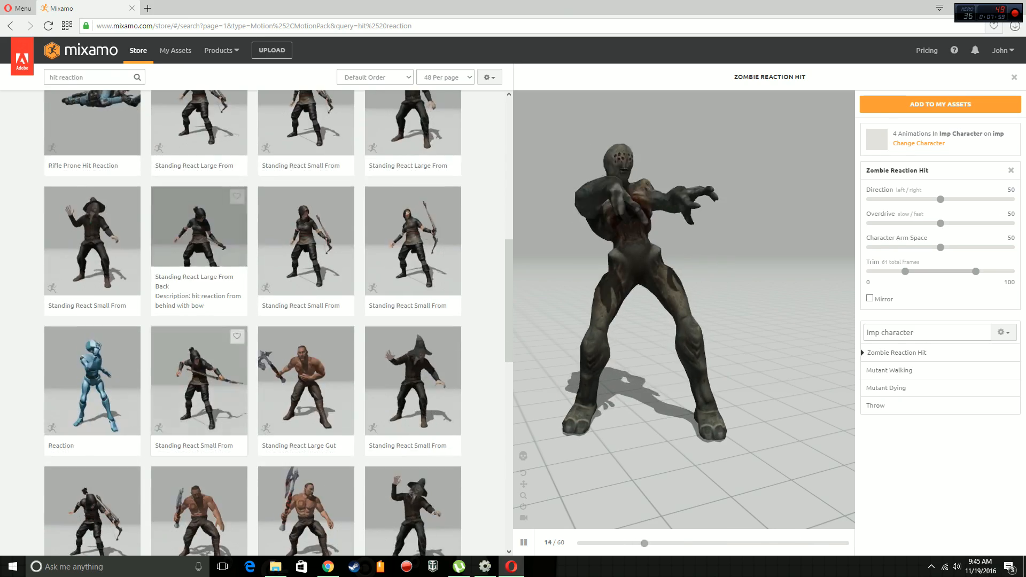
pyautogui.scroll(-4, 251, 321)
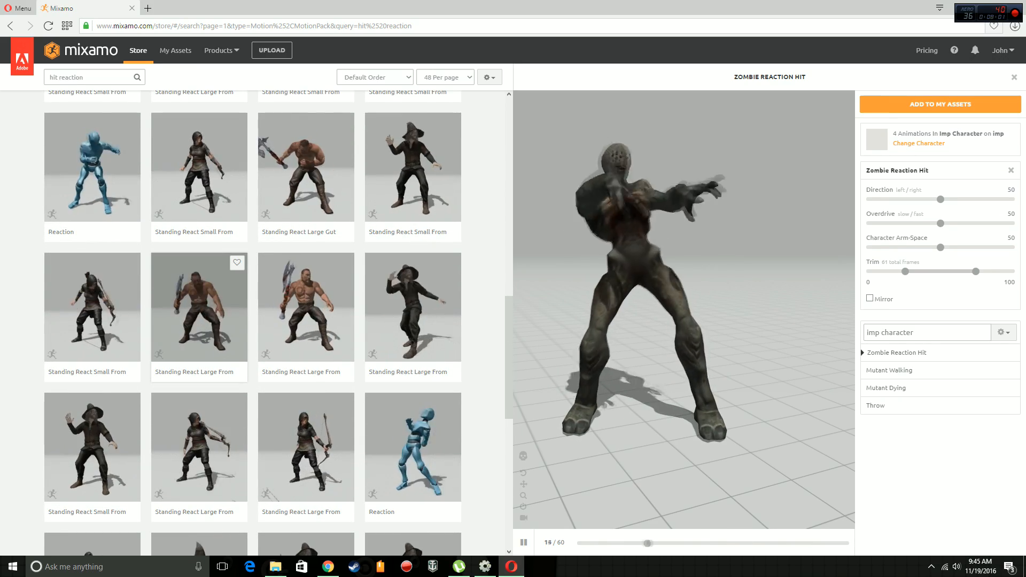
pyautogui.scroll(-4, 199, 315)
pyautogui.click(413, 233)
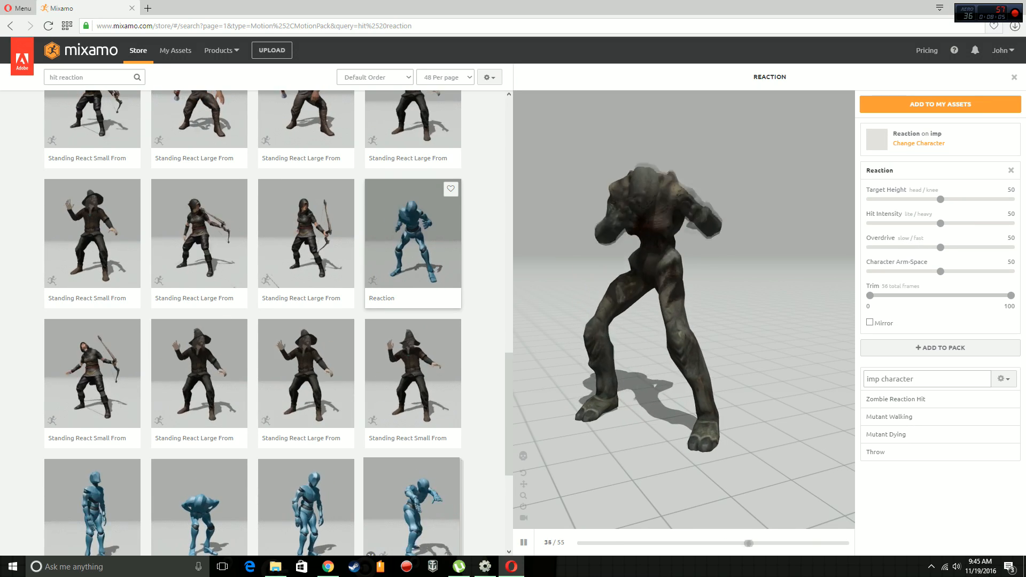
pyautogui.scroll(-5, 251, 320)
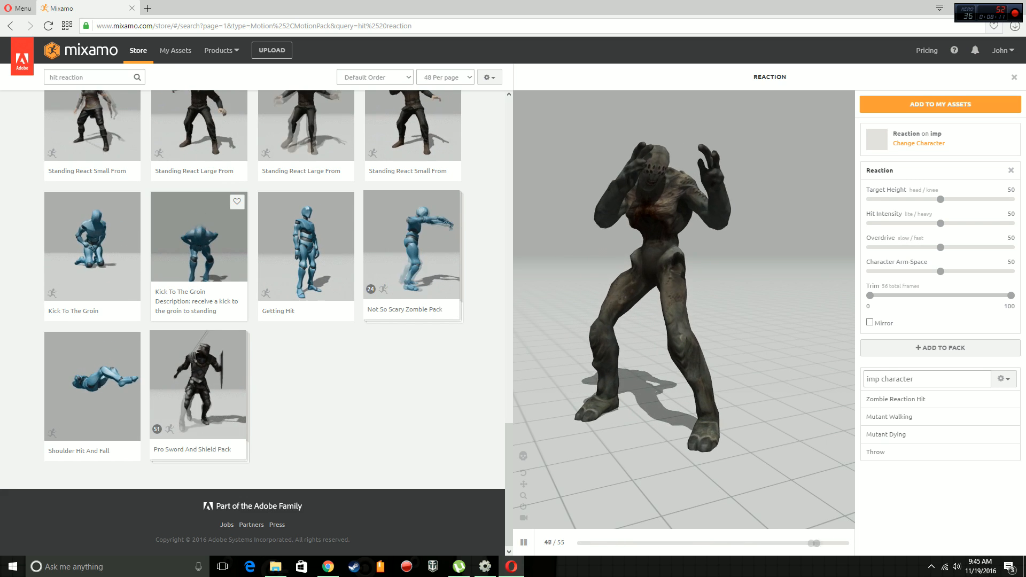
pyautogui.click(305, 251)
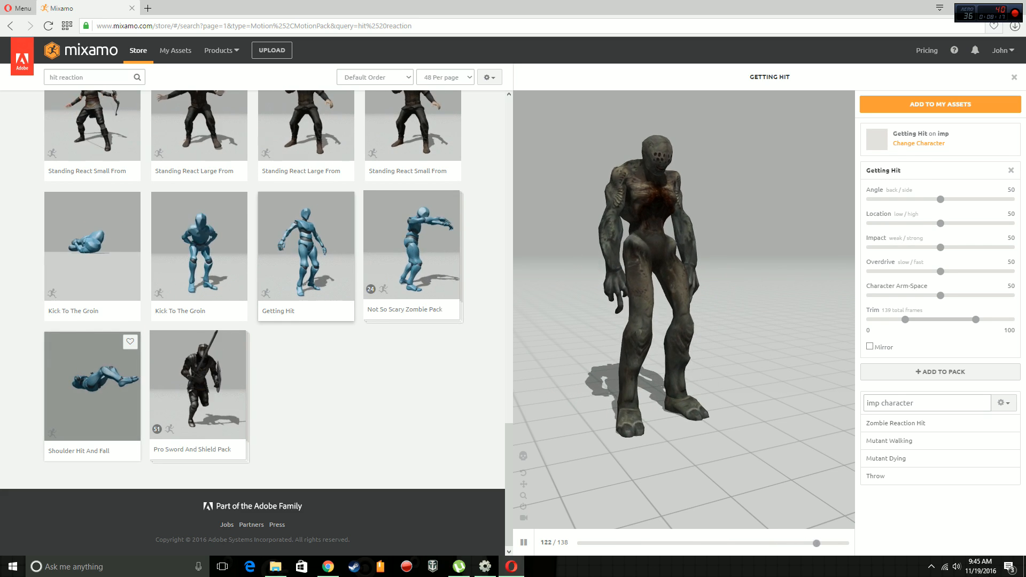
# Apply the Shoulder Hit And Fall animation to the imp and add it to the owned assets.
pyautogui.click(92, 385)
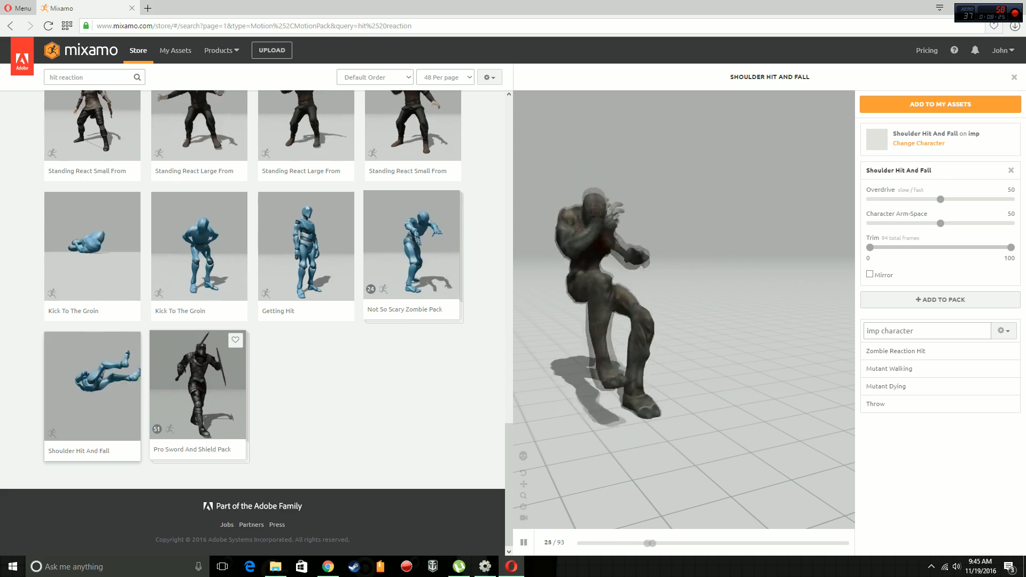
pyautogui.scroll(20, 251, 320)
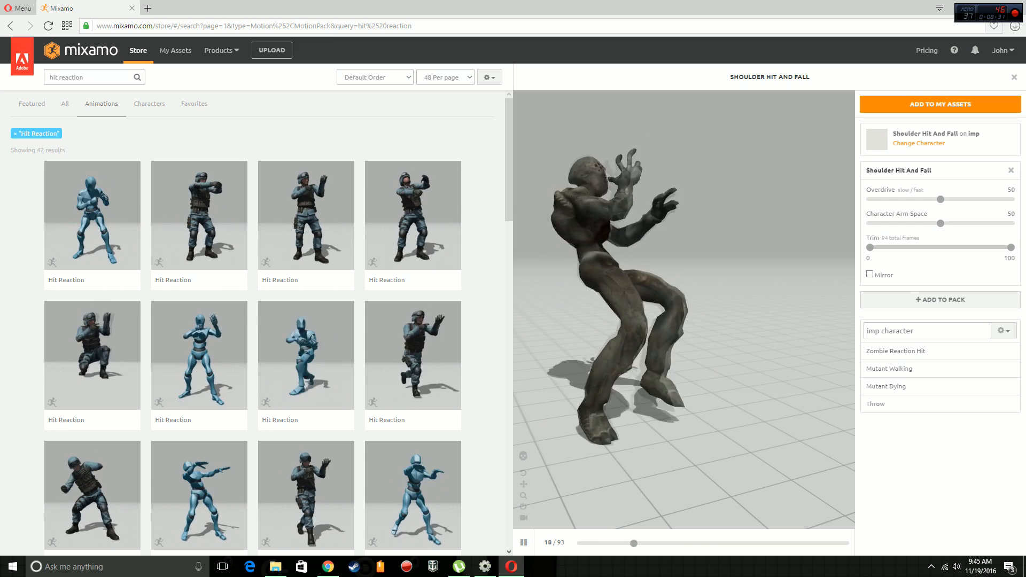
pyautogui.click(940, 104)
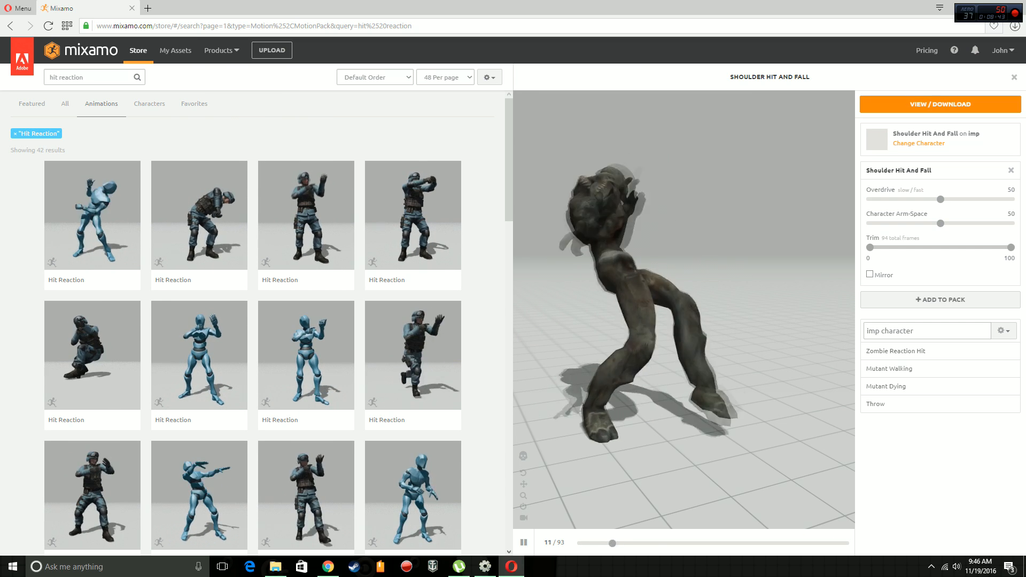
# Queue a download of the newest Imp character from the owned characters in FBX (.fbx) format with T-Pose.
pyautogui.click(940, 104)
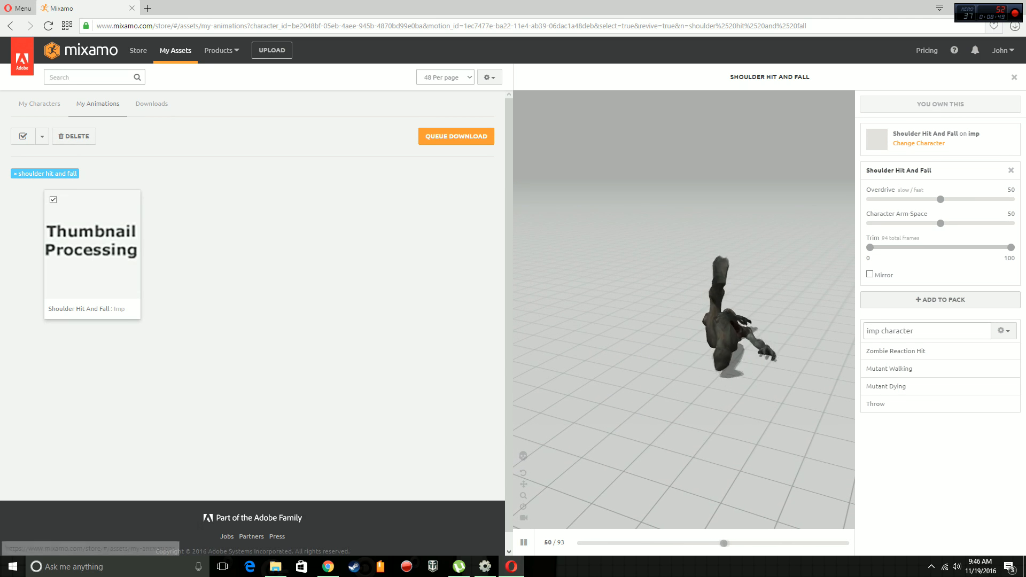
pyautogui.click(40, 104)
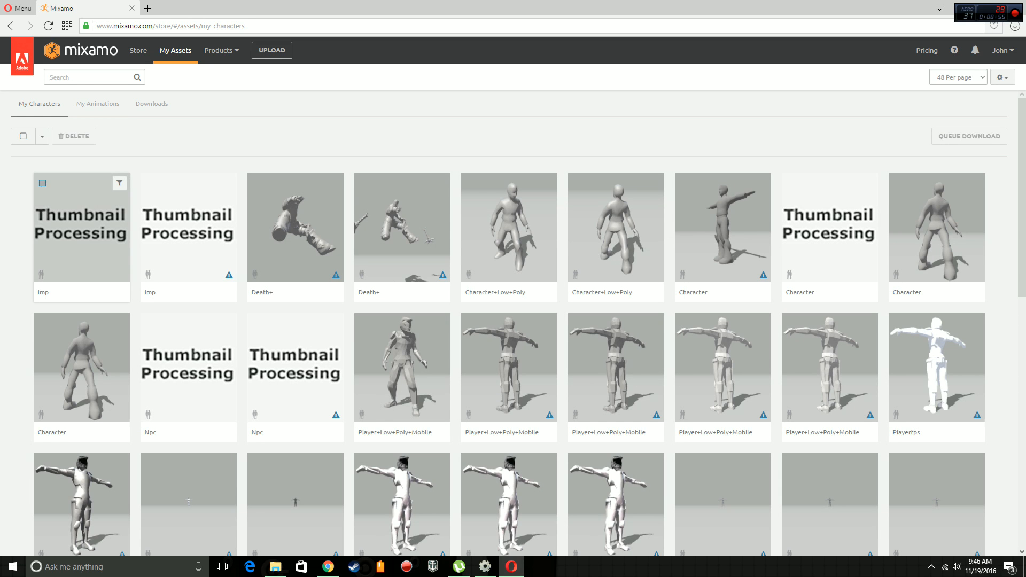
pyautogui.click(42, 183)
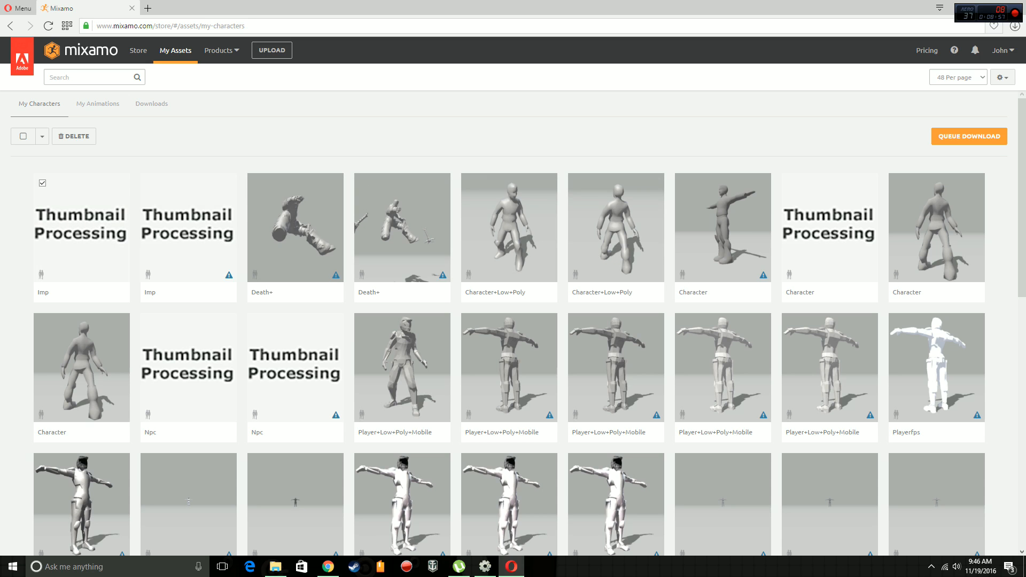
pyautogui.click(968, 136)
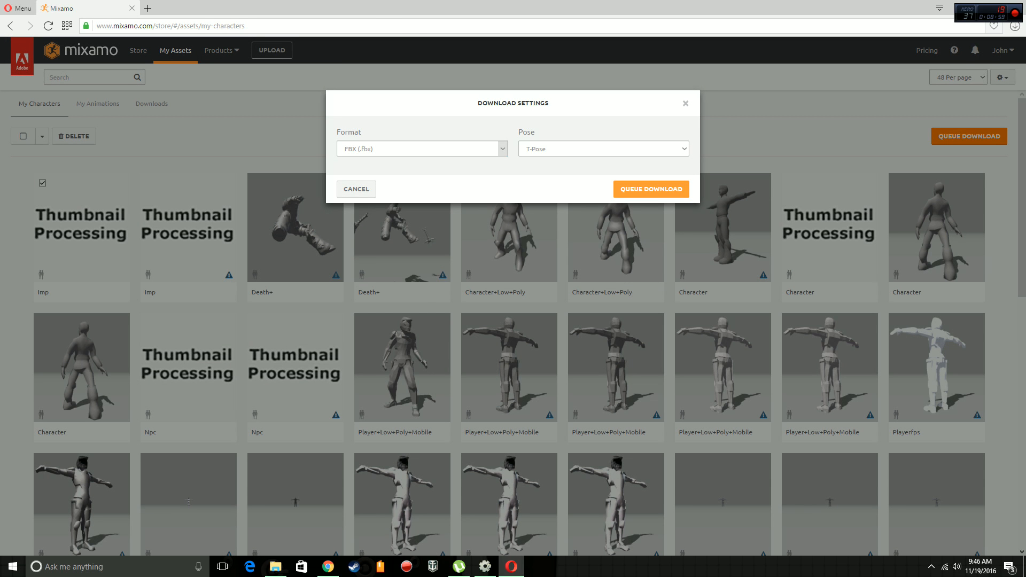
pyautogui.click(422, 149)
pyautogui.click(422, 149)
pyautogui.click(423, 149)
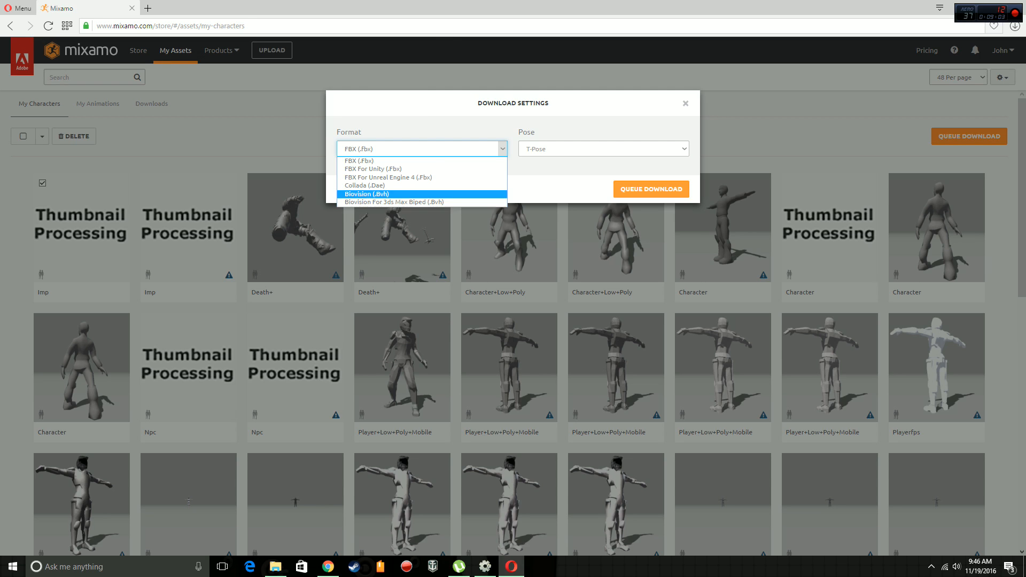
pyautogui.click(422, 161)
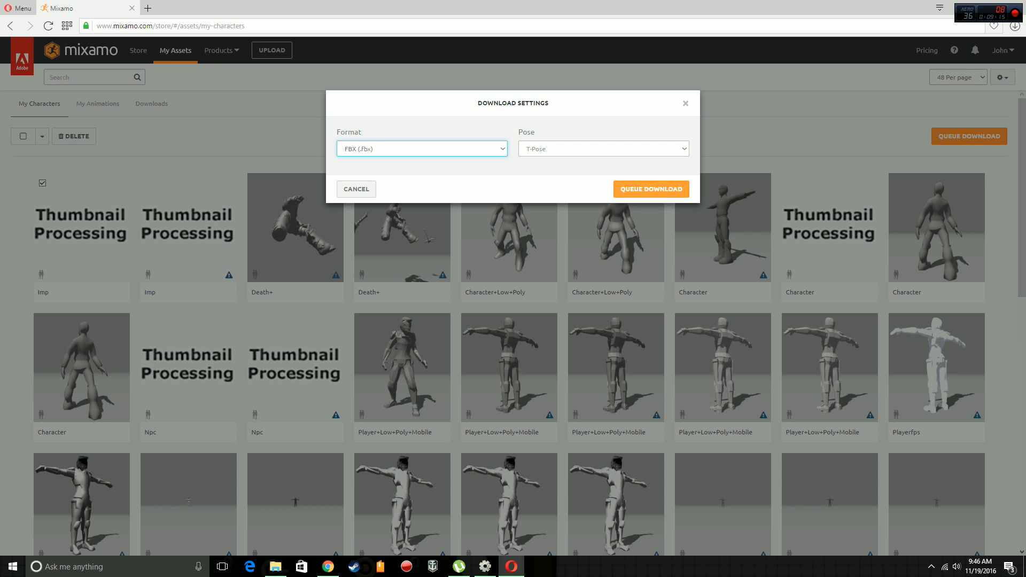
pyautogui.click(651, 189)
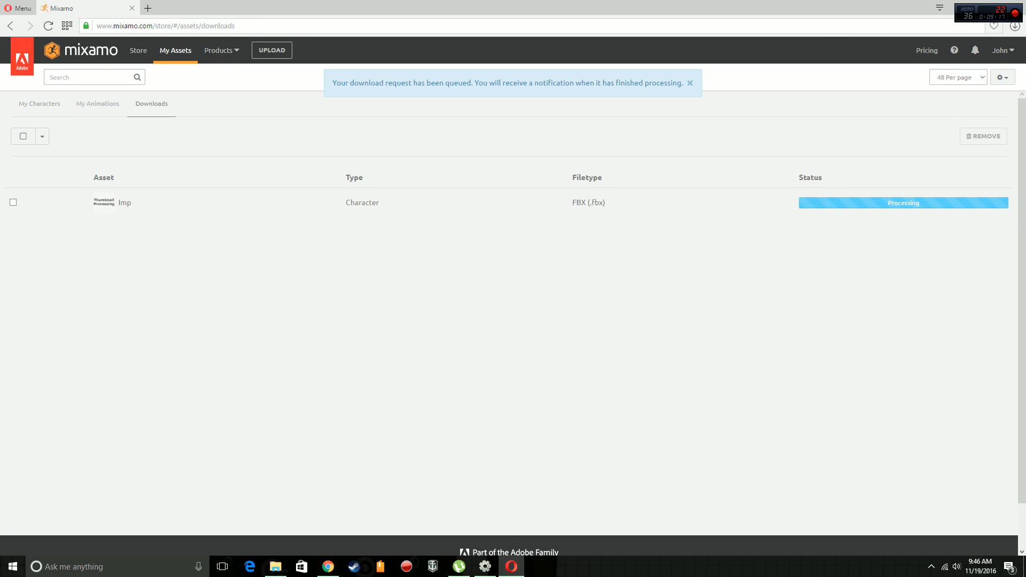
# Open the Imp Character pack from the owned animations and add its animations to the assets.
pyautogui.click(97, 104)
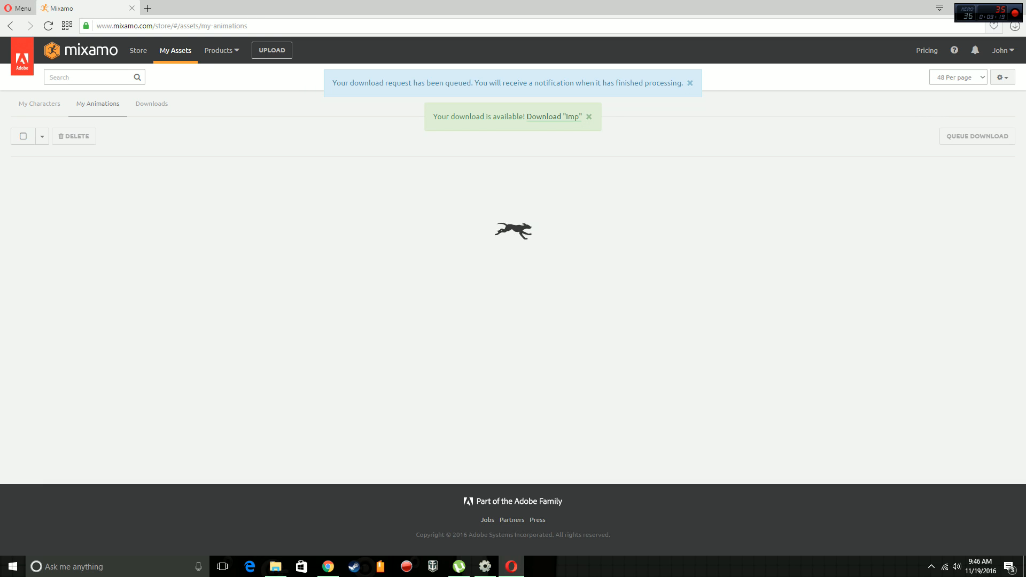
pyautogui.click(40, 103)
pyautogui.click(151, 103)
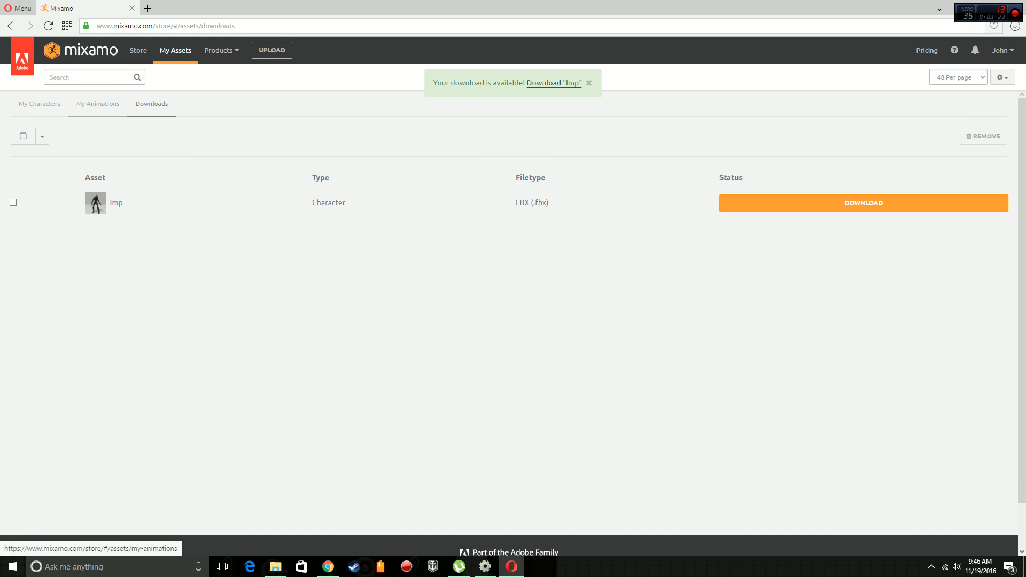
pyautogui.click(97, 103)
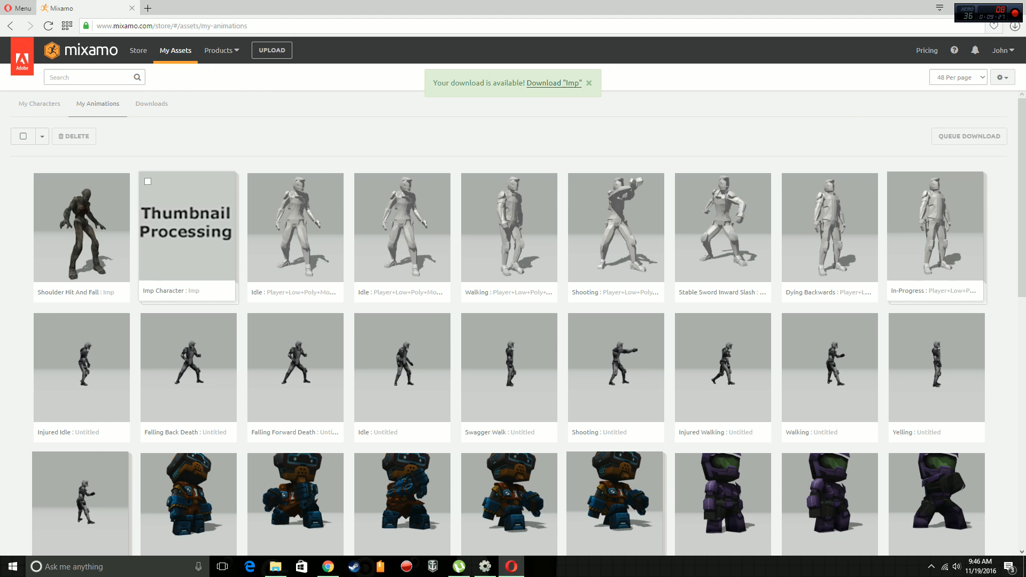
pyautogui.click(187, 230)
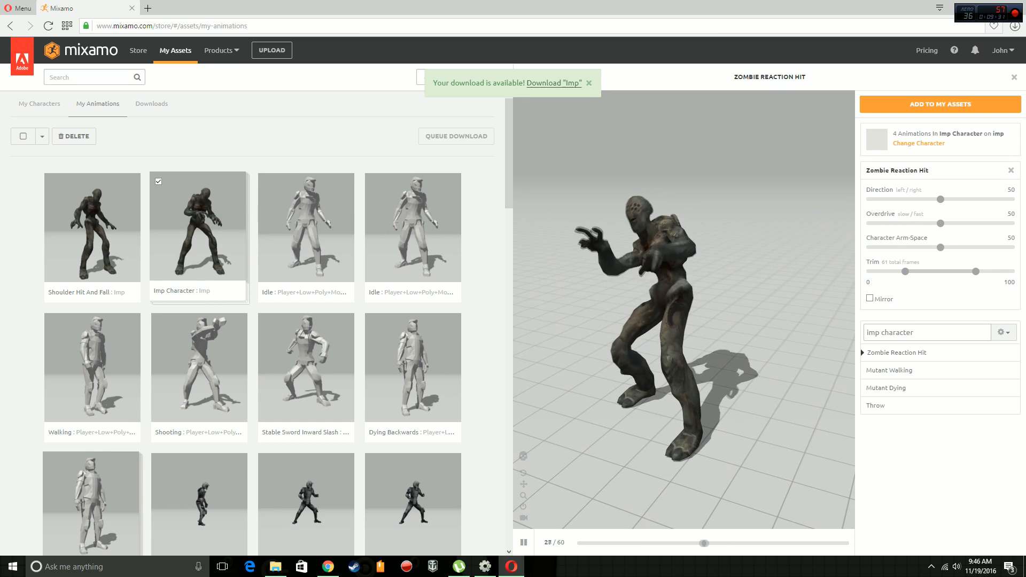
pyautogui.click(940, 104)
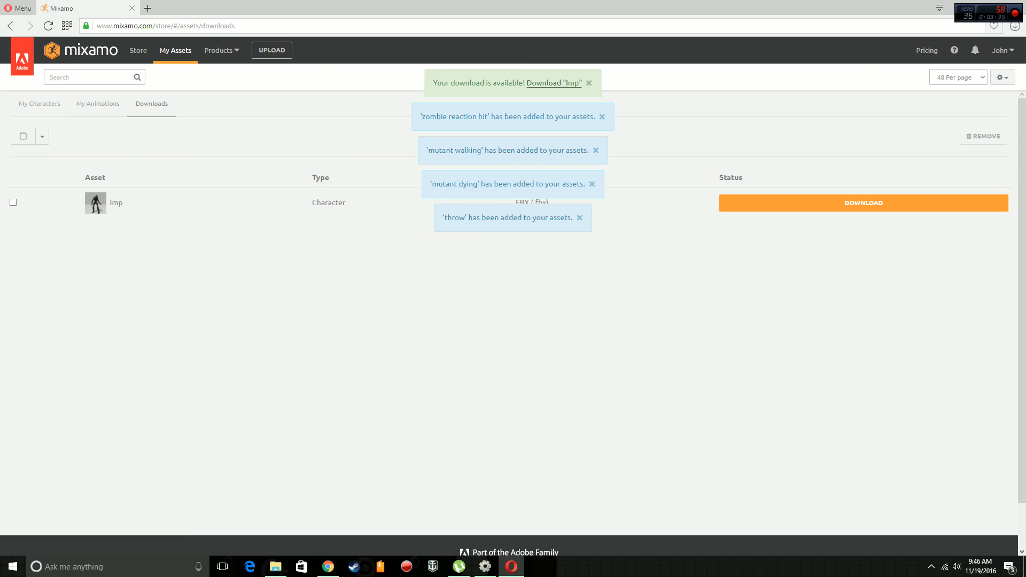
# Queue a download of the Imp Character animation pack as FBX (.fbx) with T-Pose, 30 frames per second and no keyframe reduction.
pyautogui.click(98, 104)
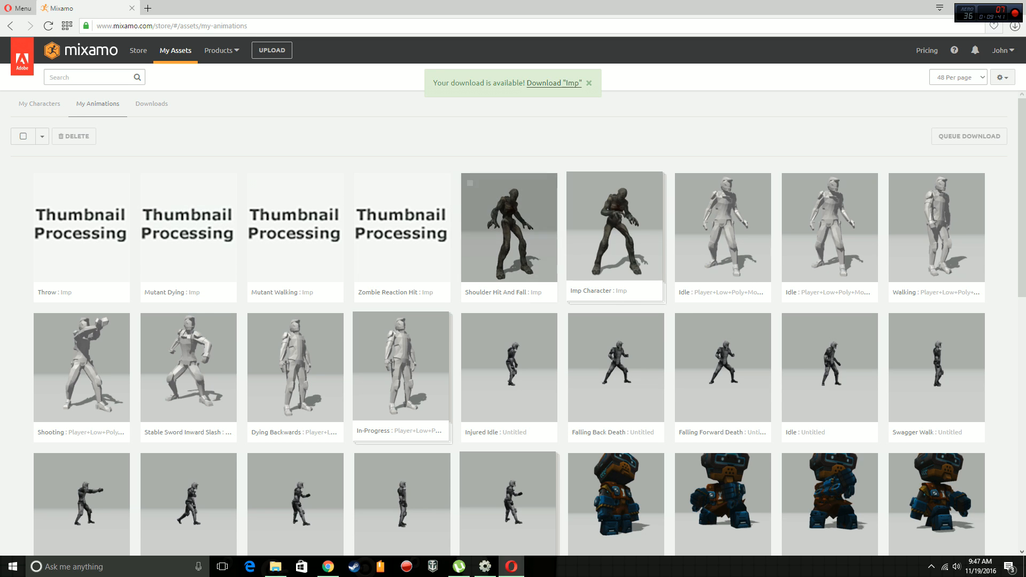
pyautogui.click(575, 181)
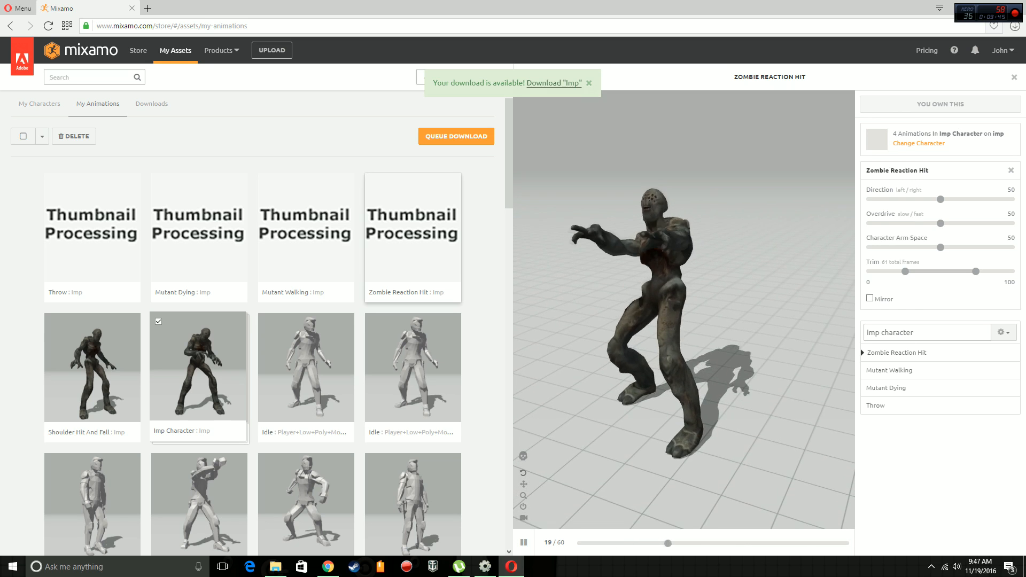
pyautogui.click(456, 136)
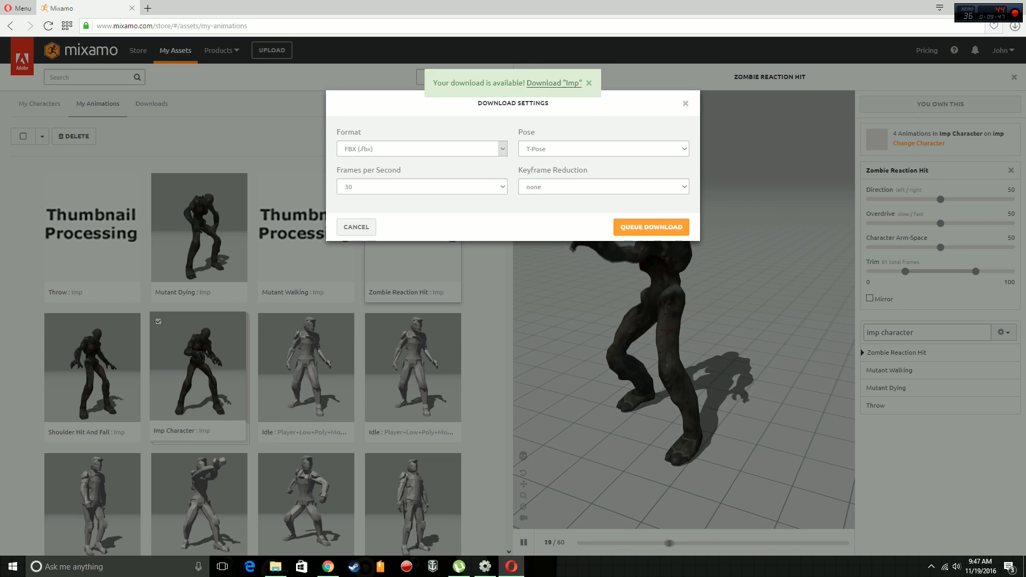
pyautogui.click(423, 186)
pyautogui.click(422, 186)
pyautogui.click(602, 186)
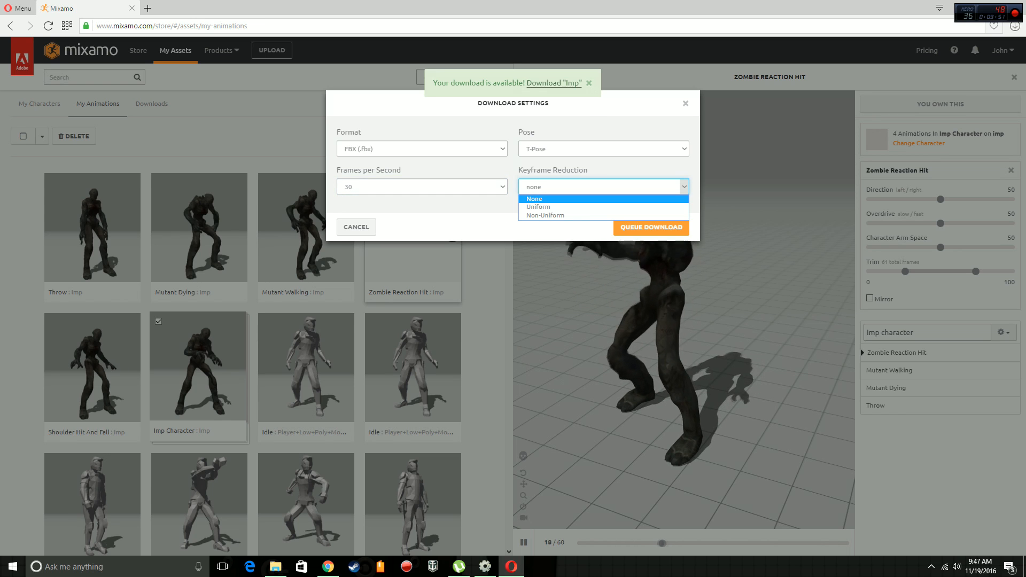
pyautogui.click(603, 187)
pyautogui.click(603, 187)
pyautogui.click(602, 199)
pyautogui.click(650, 227)
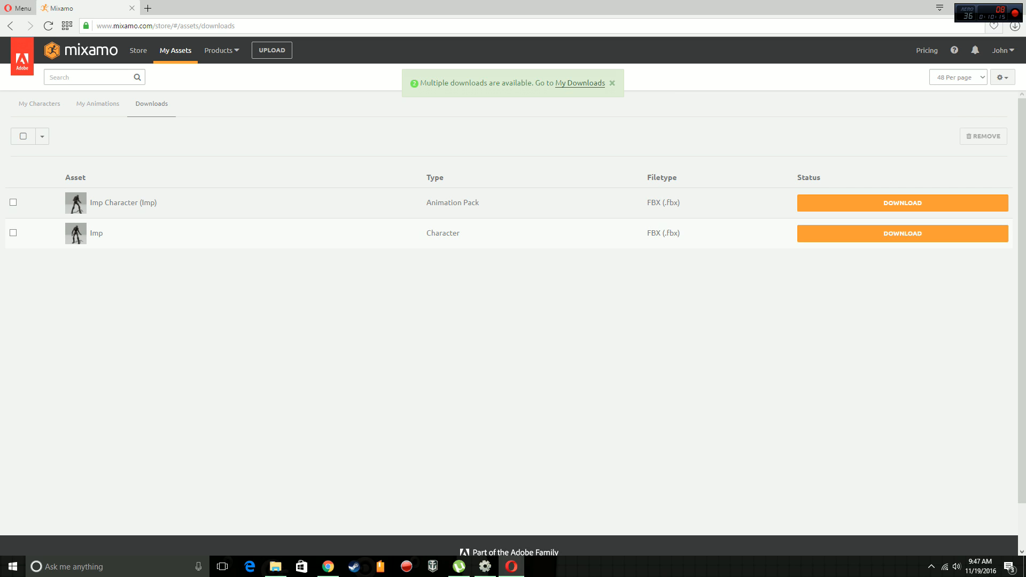
# Download the processed Imp character and the Imp Character animation pack.
pyautogui.click(903, 233)
pyautogui.click(902, 203)
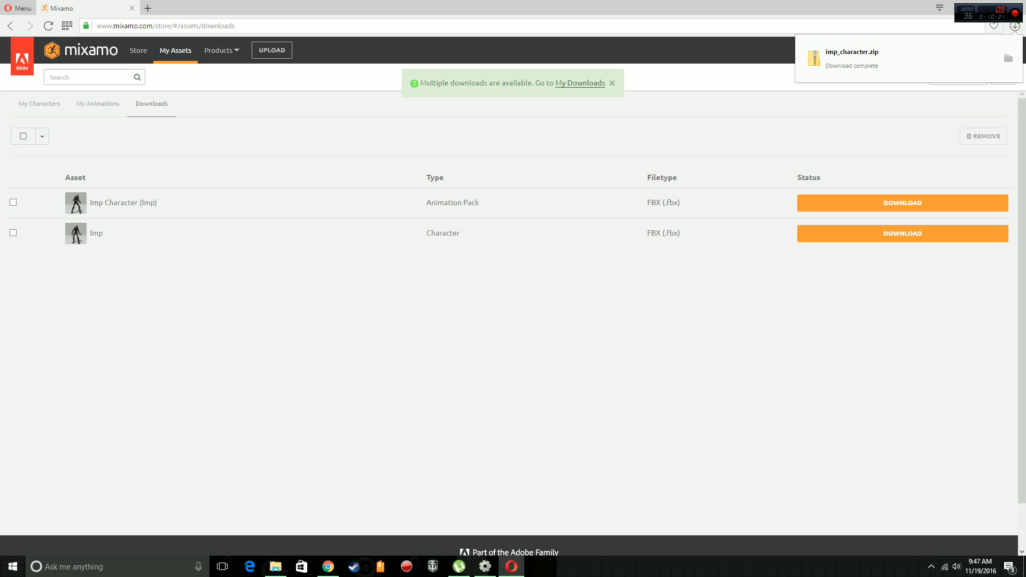
pyautogui.click(903, 234)
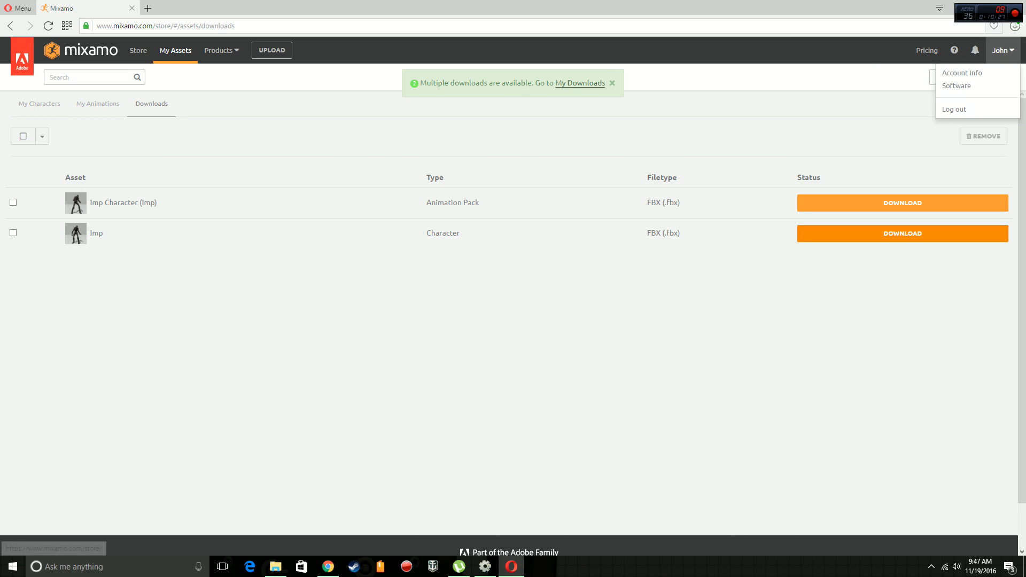
# Open the downloaded imp_character.zip, examine the FBX files it contains, and minimize its window.
pyautogui.click(1014, 26)
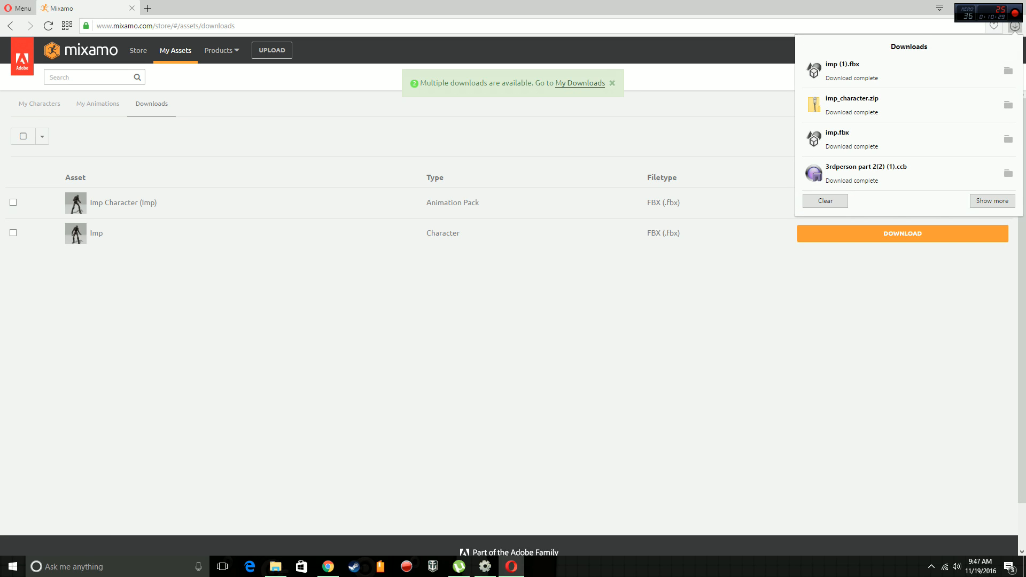
pyautogui.click(903, 104)
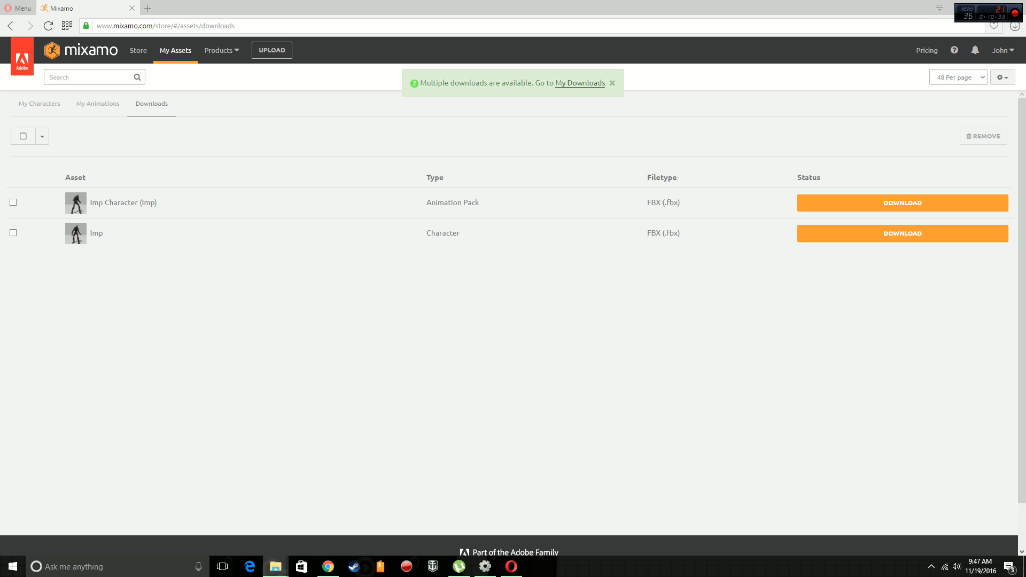
pyautogui.moveTo(1025, 187); pyautogui.dragTo(689, 128)
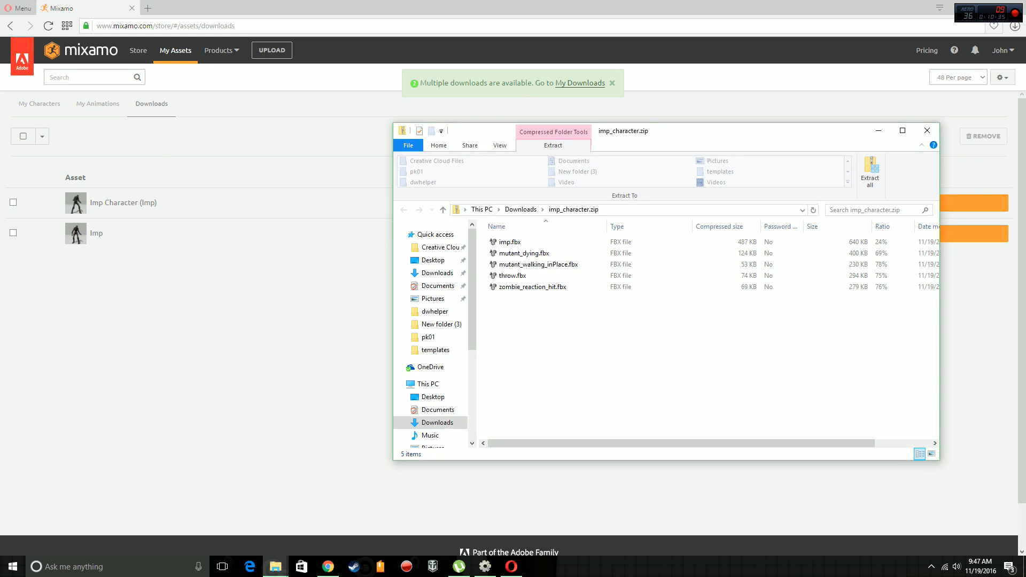
pyautogui.doubleClick(689, 128)
pyautogui.moveTo(205, 178); pyautogui.dragTo(123, 110)
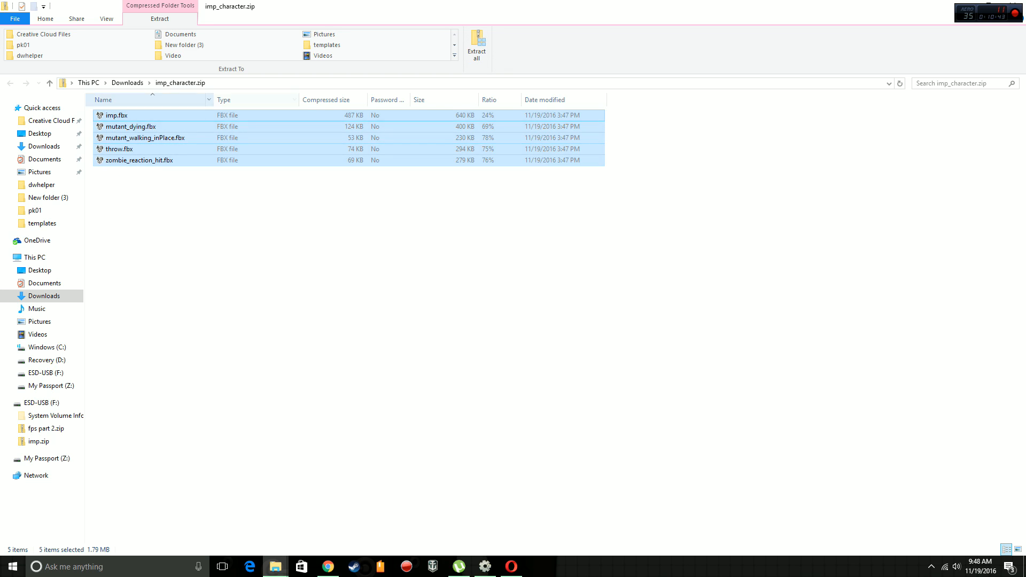
pyautogui.moveTo(740, 7); pyautogui.dragTo(604, 123)
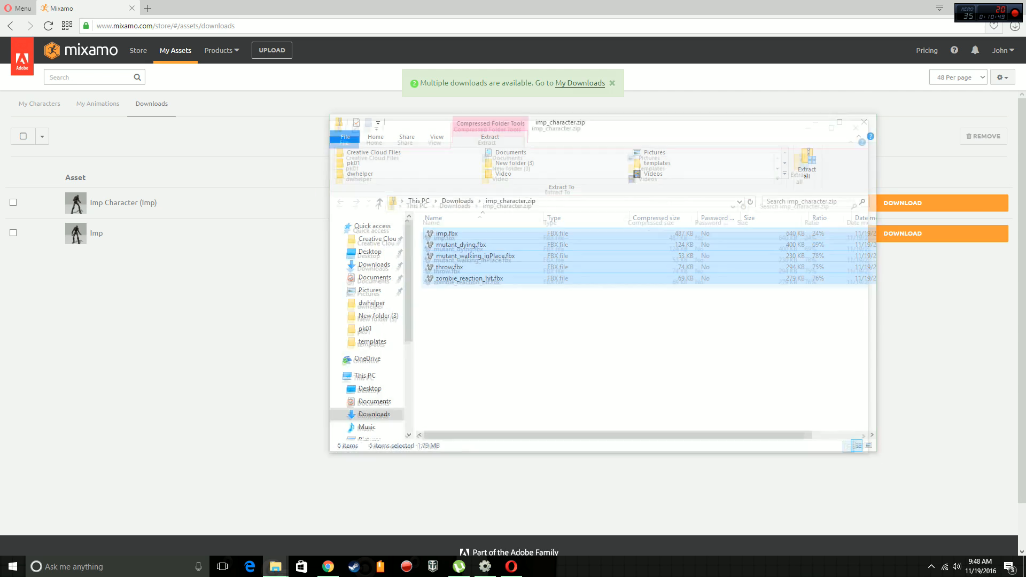
pyautogui.click(815, 122)
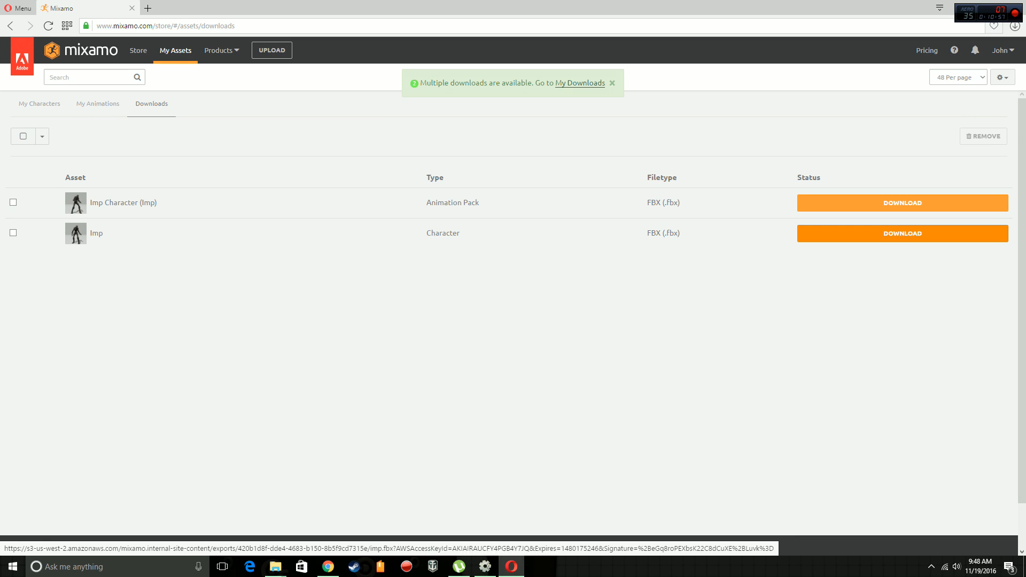
pyautogui.click(406, 567)
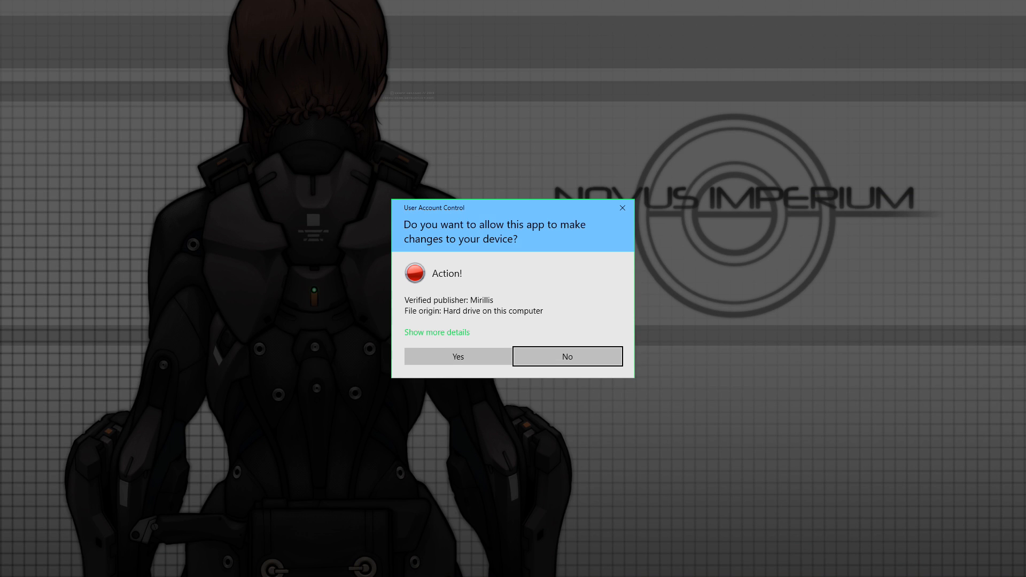
pyautogui.click(567, 356)
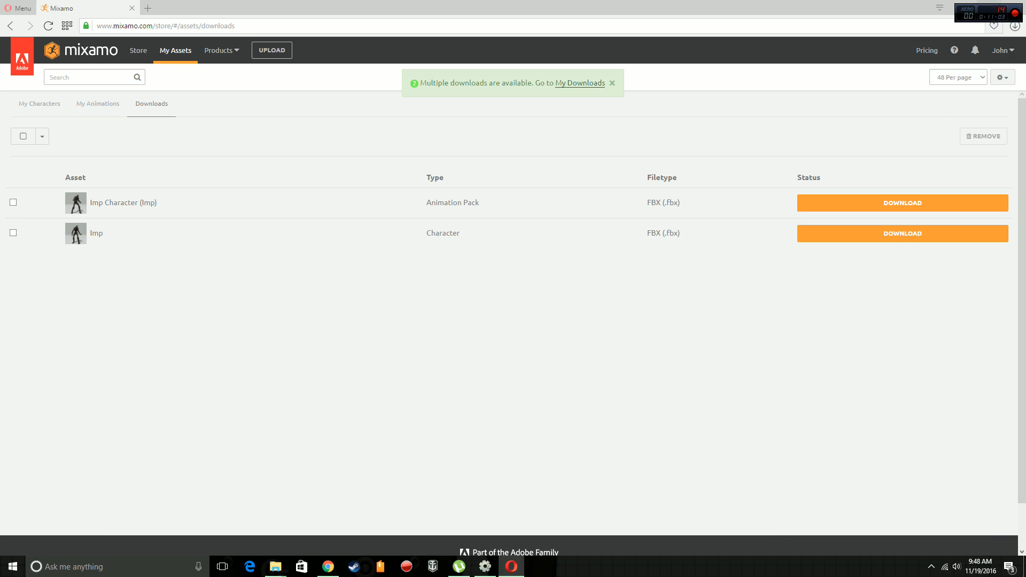
pyautogui.click(931, 566)
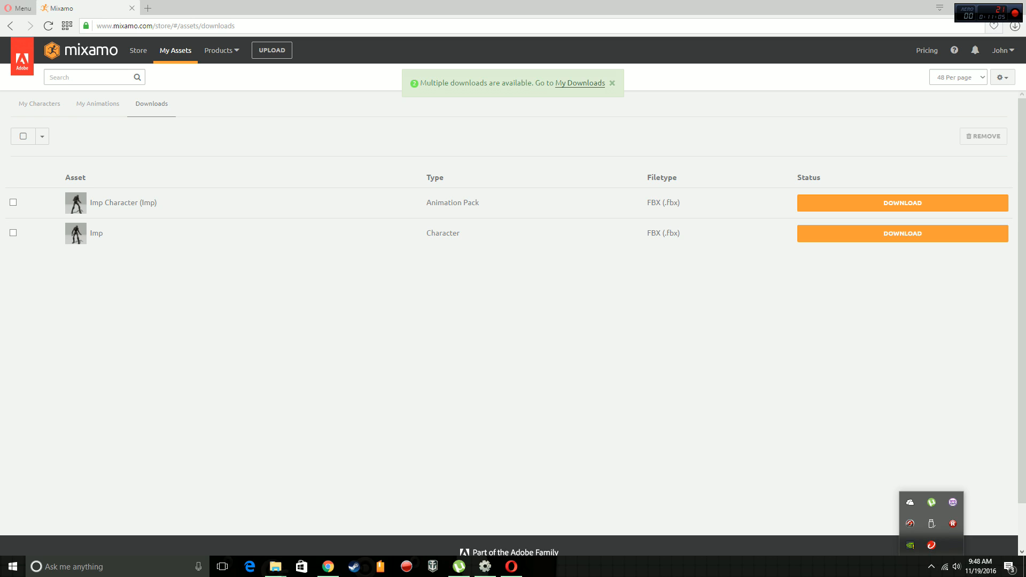
pyautogui.rightClick(952, 524)
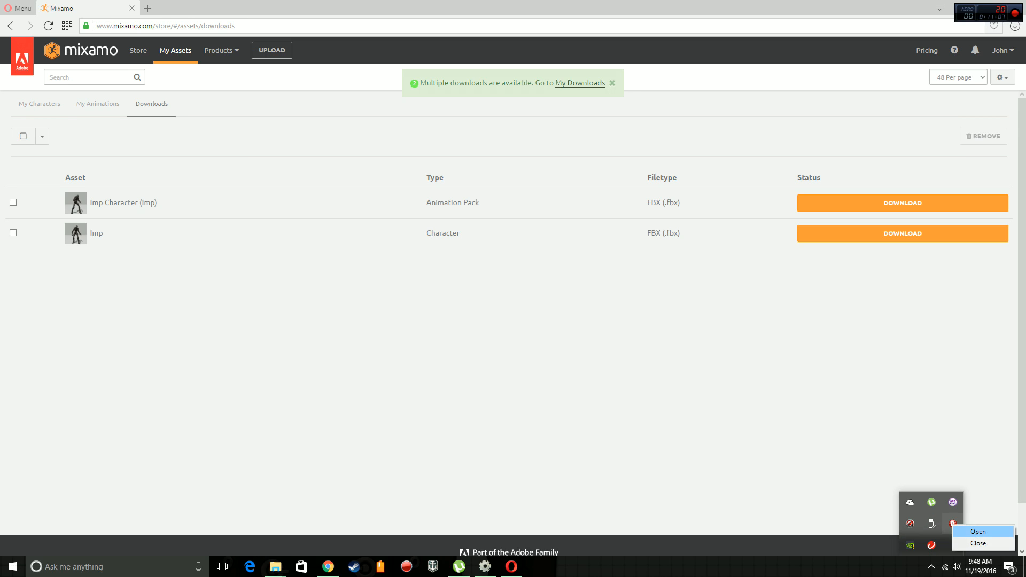